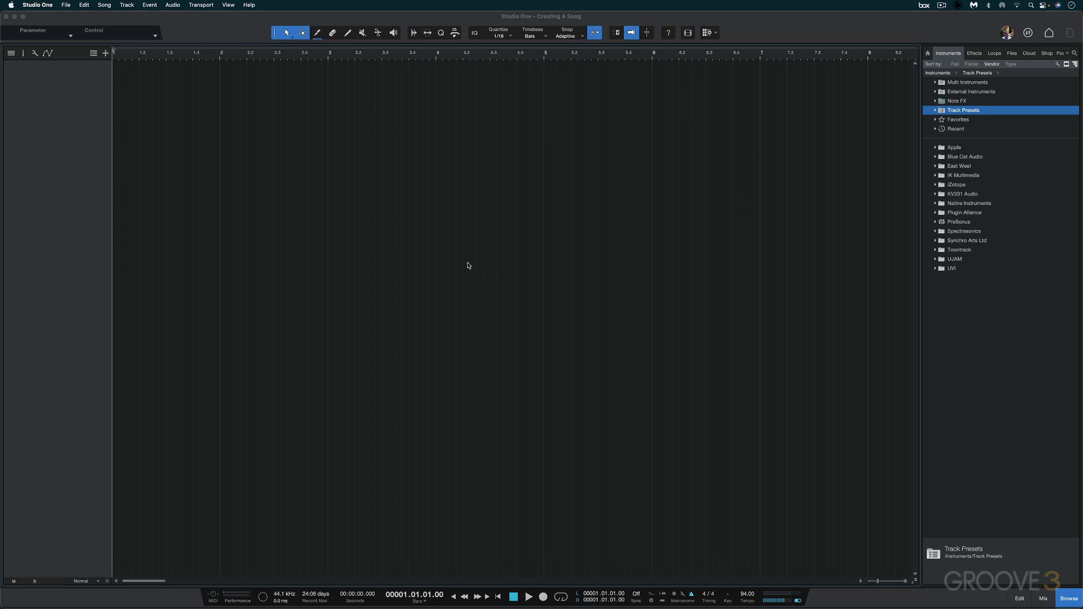
Step: Open the Add Tracks dialog twice, with T and the track-list menu, and dismiss it without adding a track
key(t)
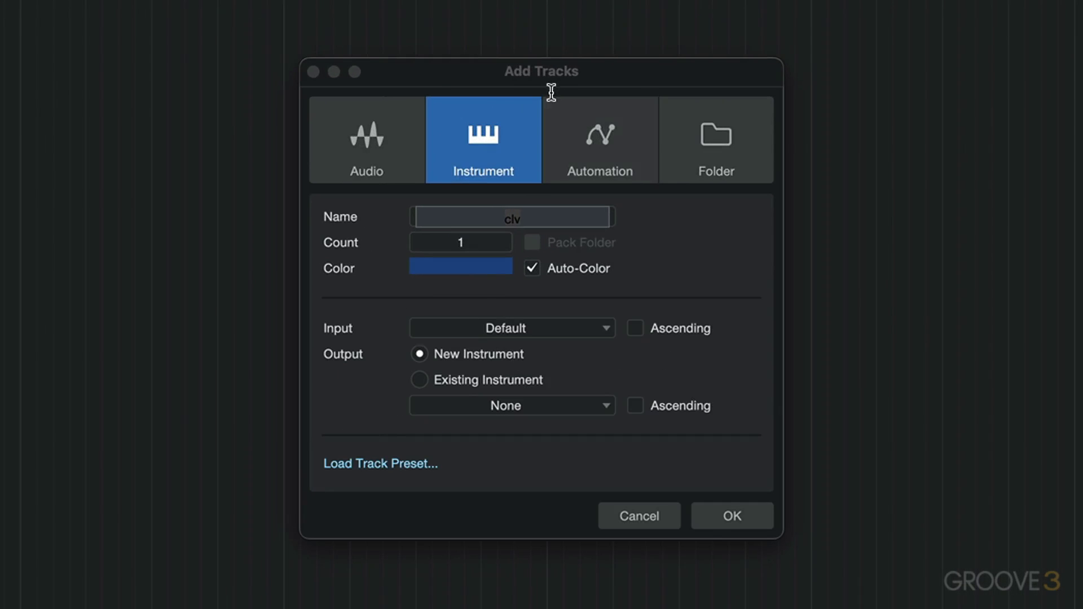
click(656, 516)
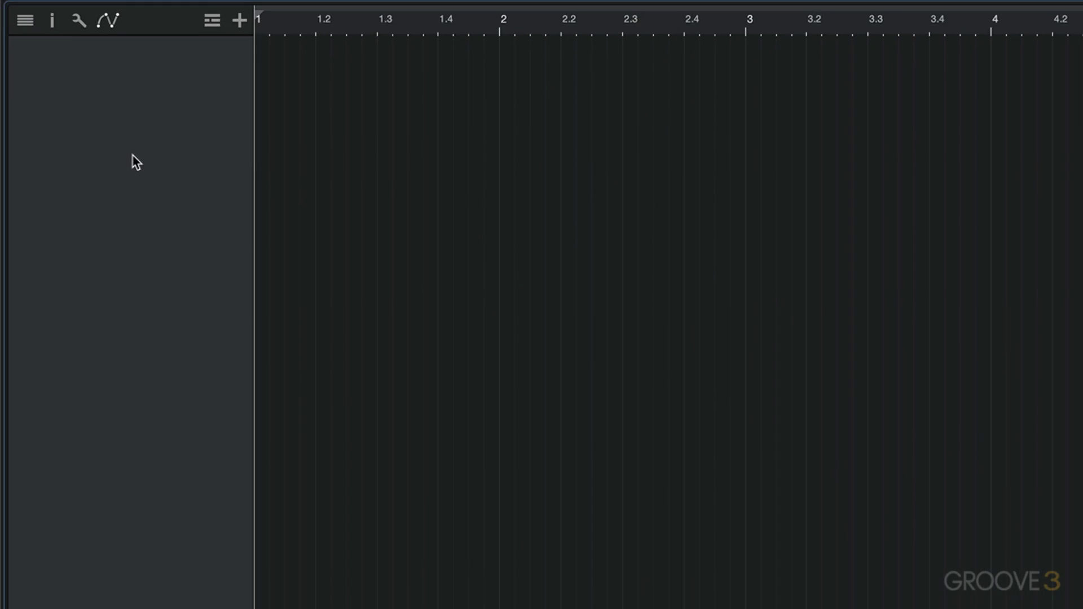
right_click(135, 161)
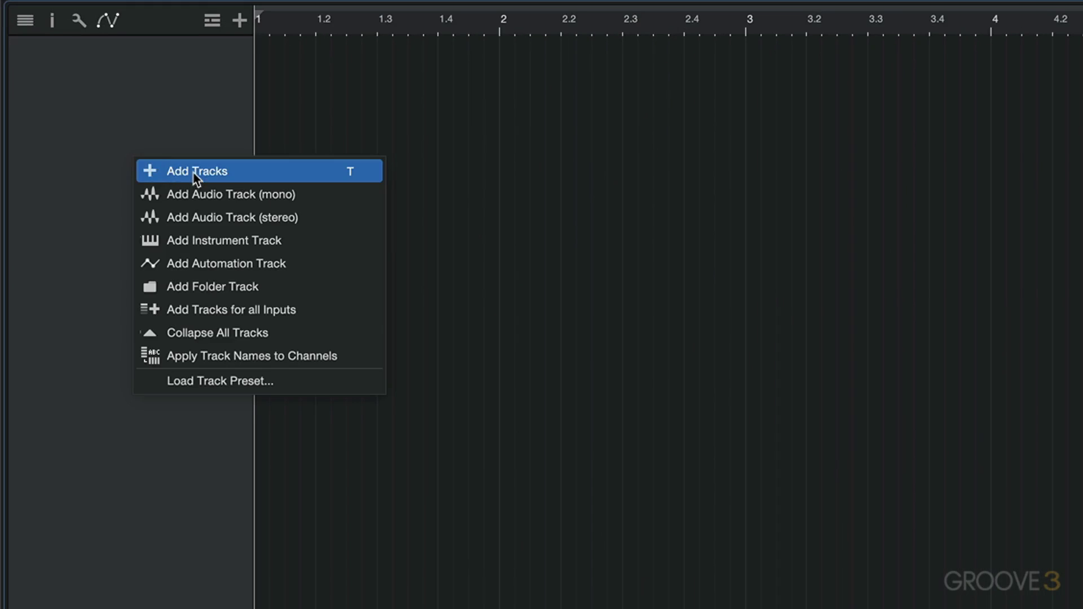
click(193, 173)
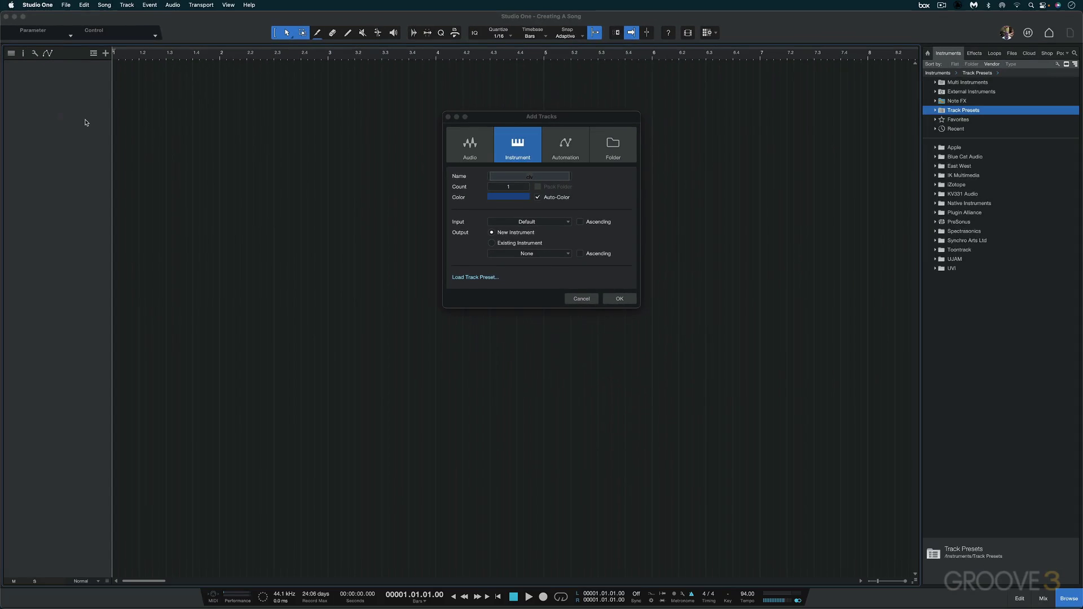
key(Escape)
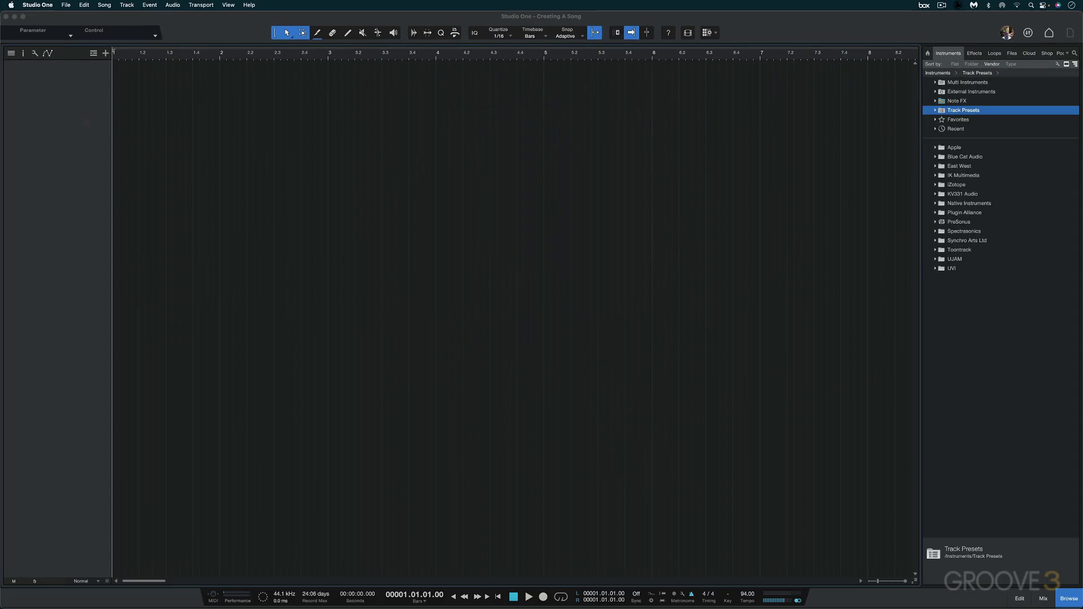
Step: From Track > Add Tracks, choose the Instrument track type and name it 'Synth Bass'
click(127, 5)
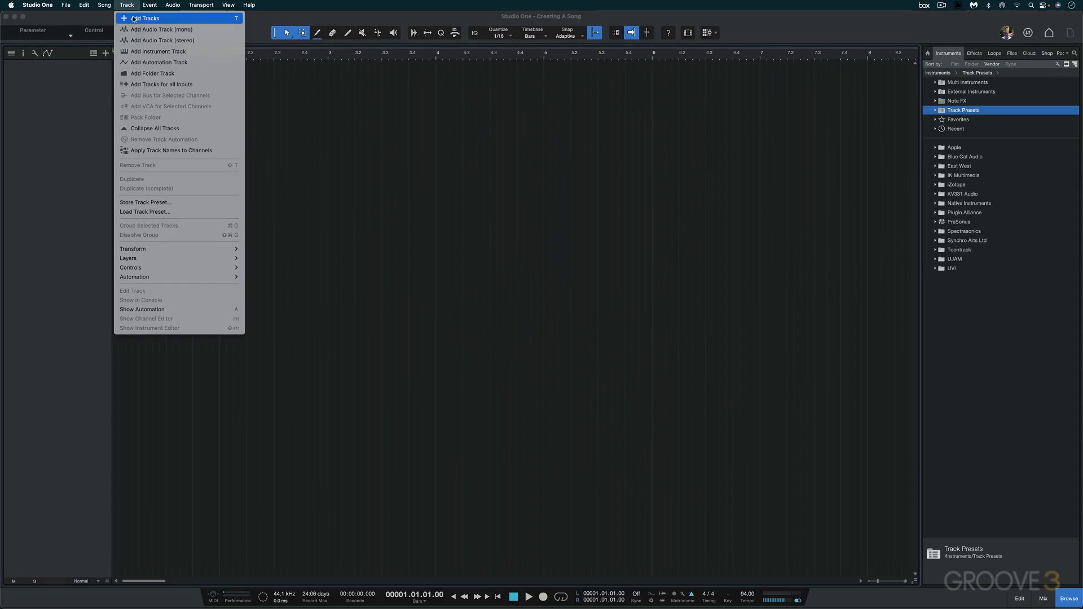
click(134, 20)
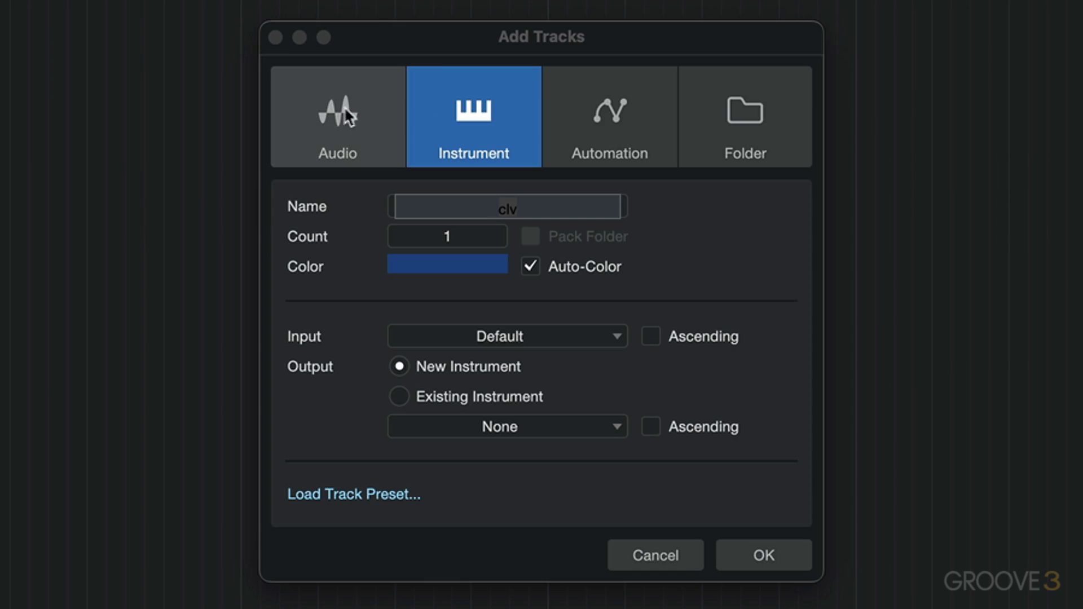
click(470, 148)
click(444, 117)
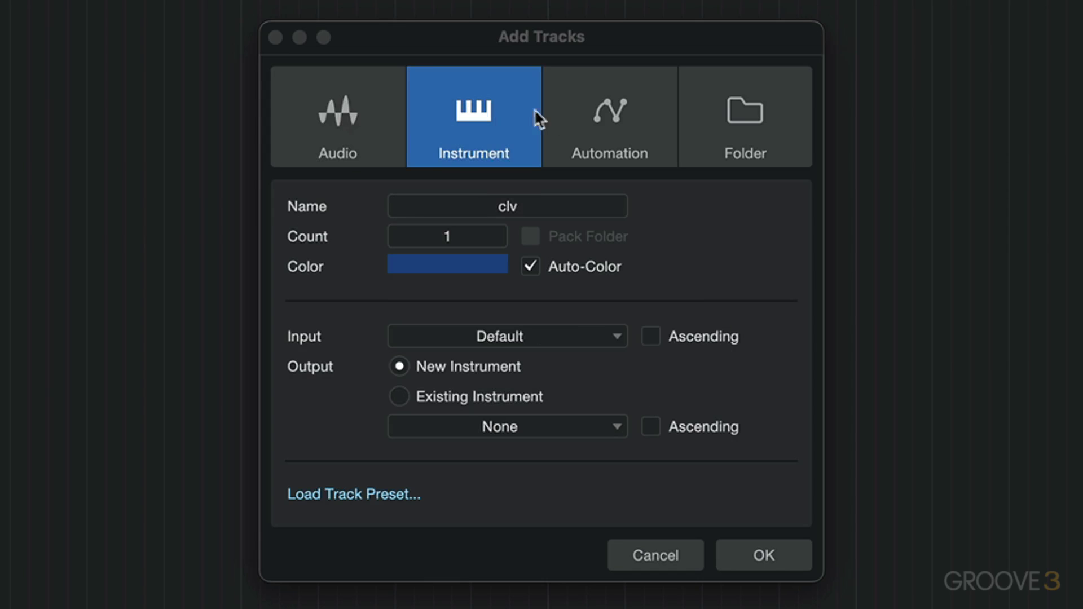
click(630, 113)
click(337, 114)
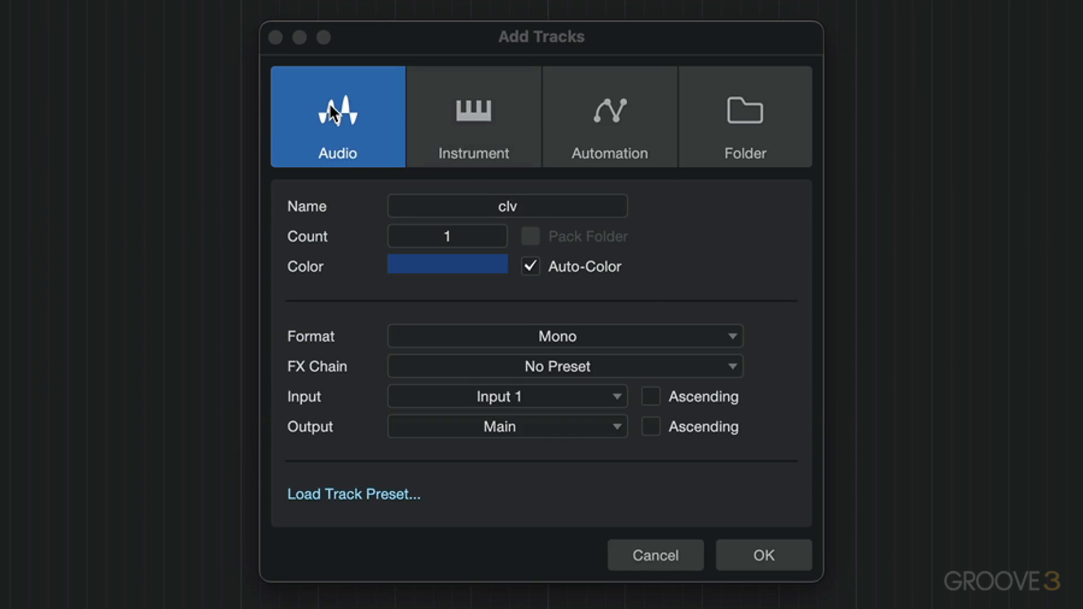
click(474, 114)
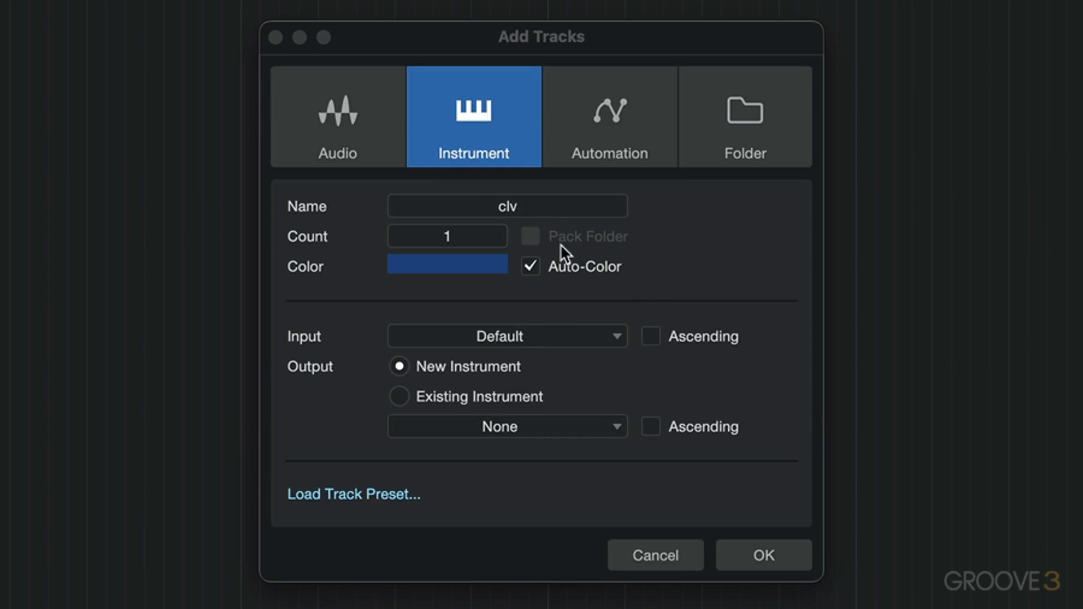
click(542, 208)
text(S)
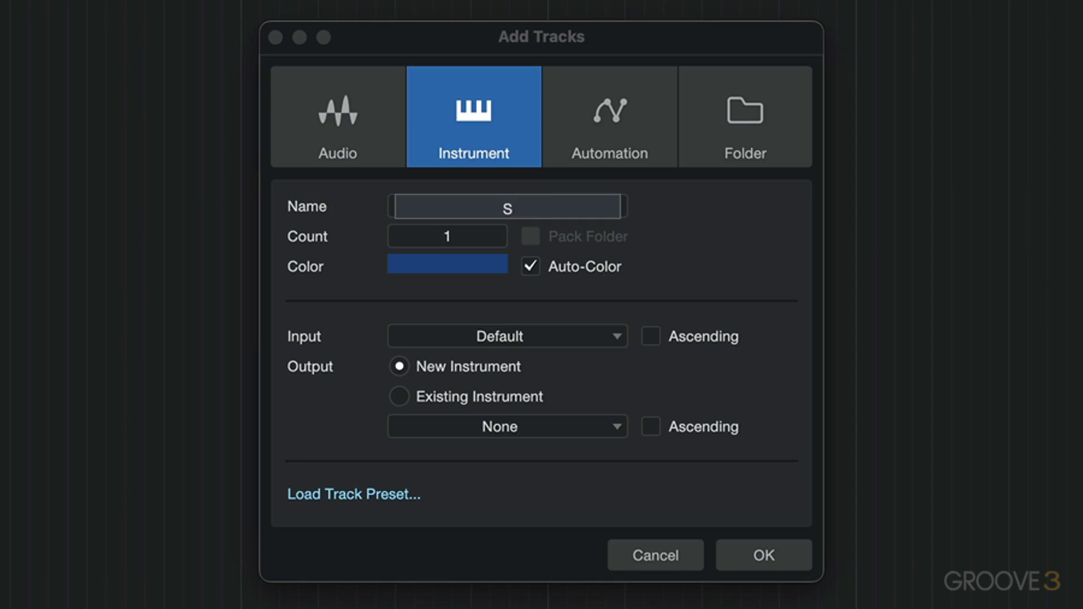
text(ynth Bass)
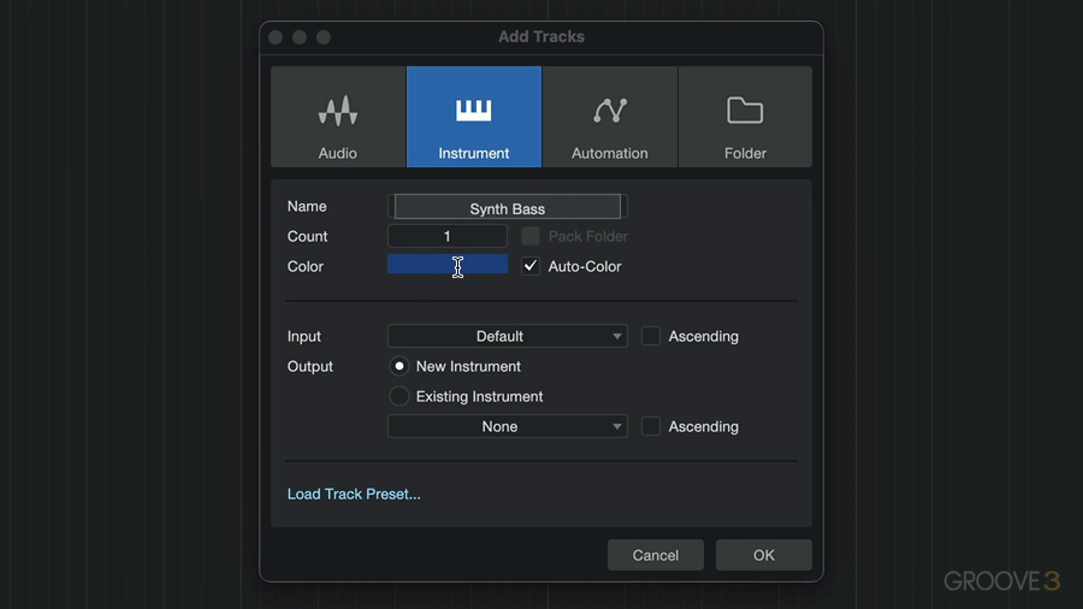
key(Return)
Step: Review colour, MIDI input and output options, keeping Auto-Color on and output on New Instrument
click(529, 266)
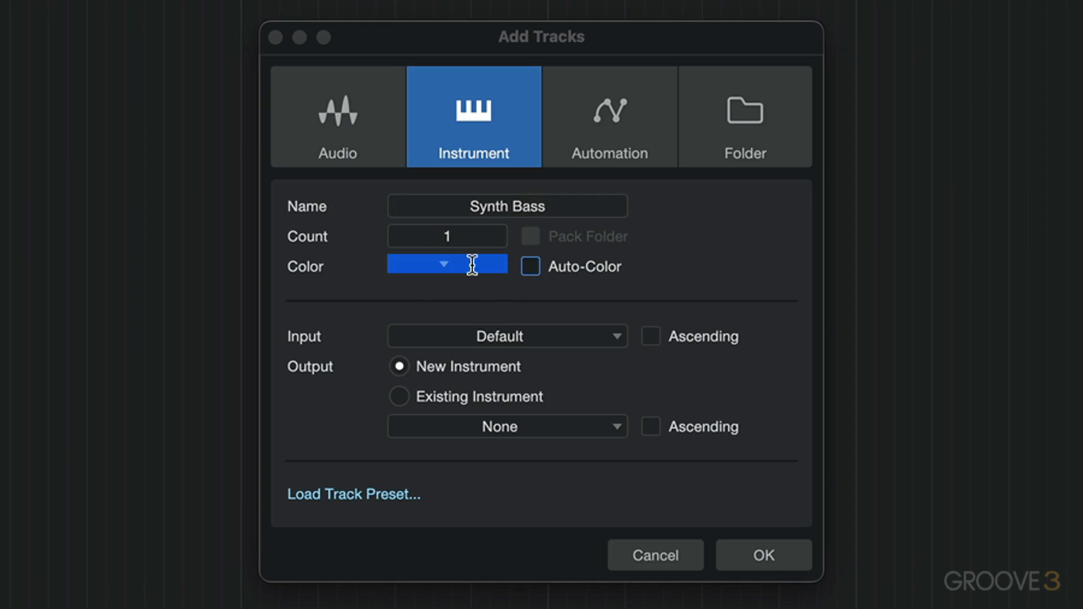
click(455, 265)
click(671, 259)
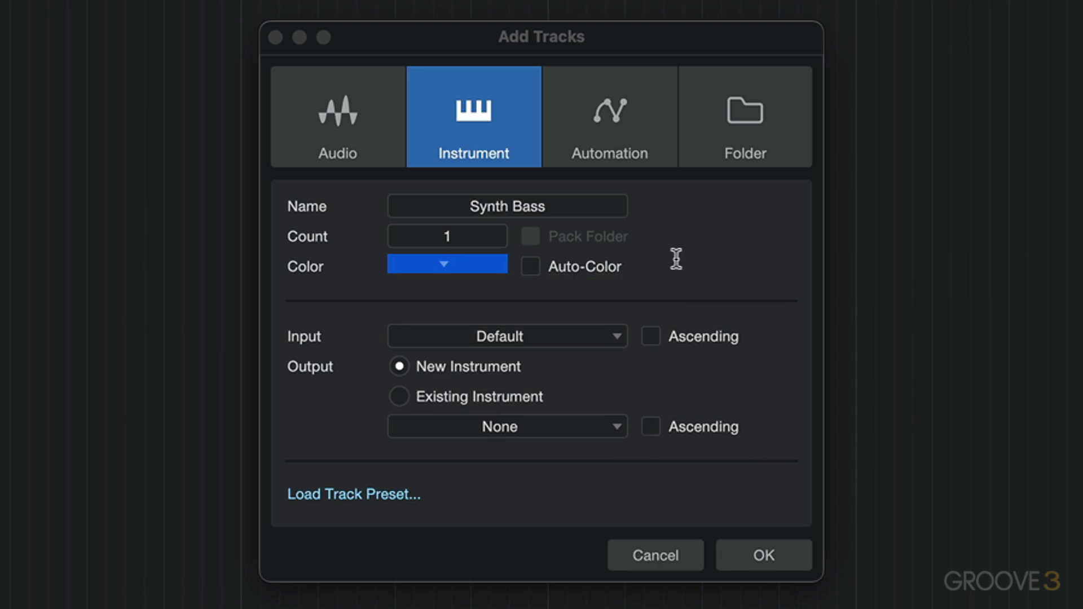
click(530, 267)
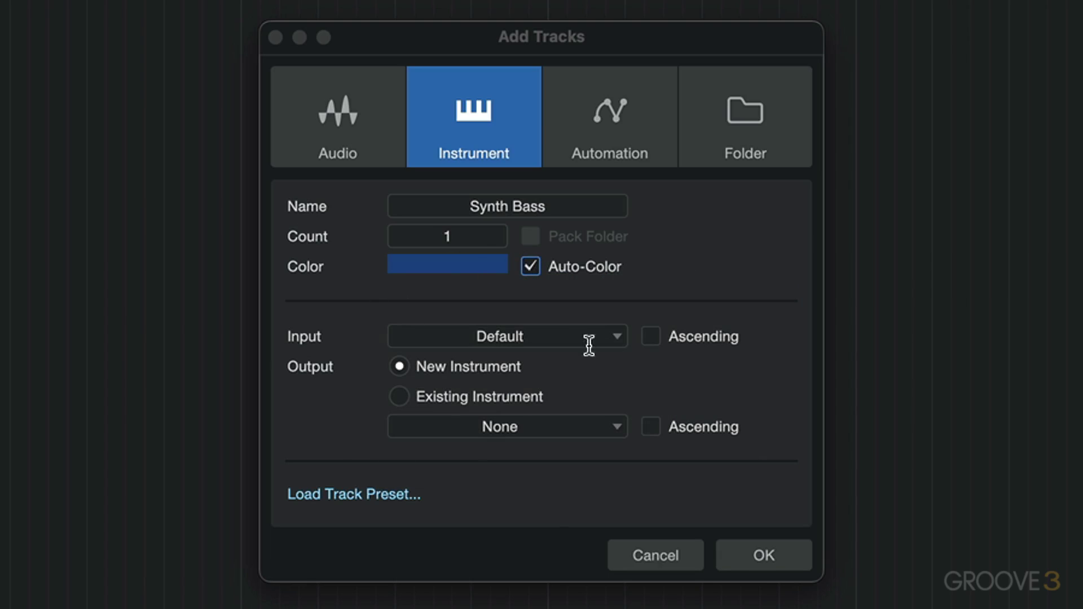
click(617, 337)
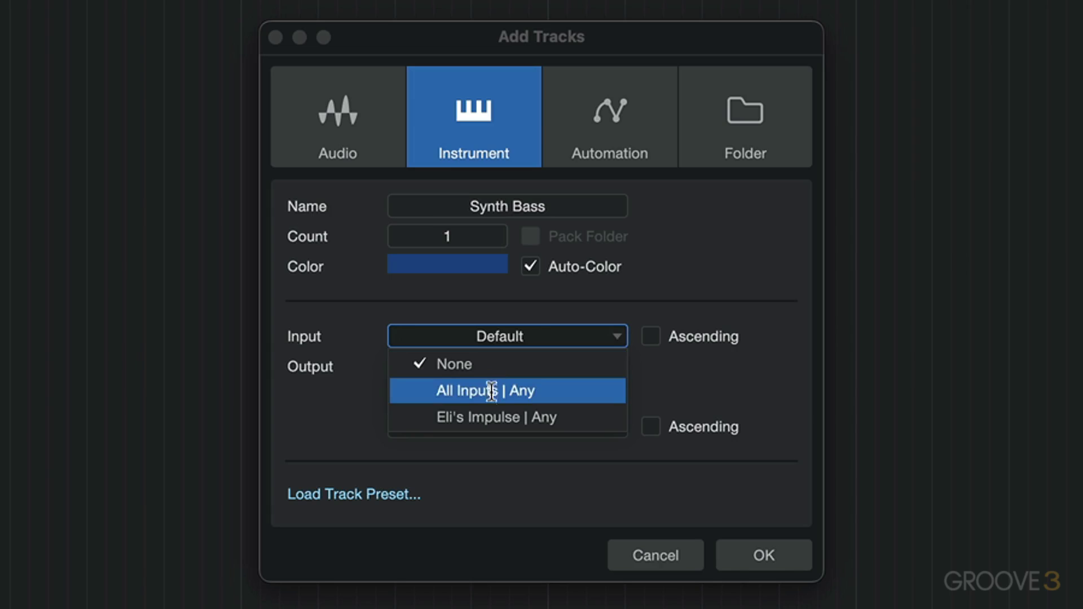
click(697, 306)
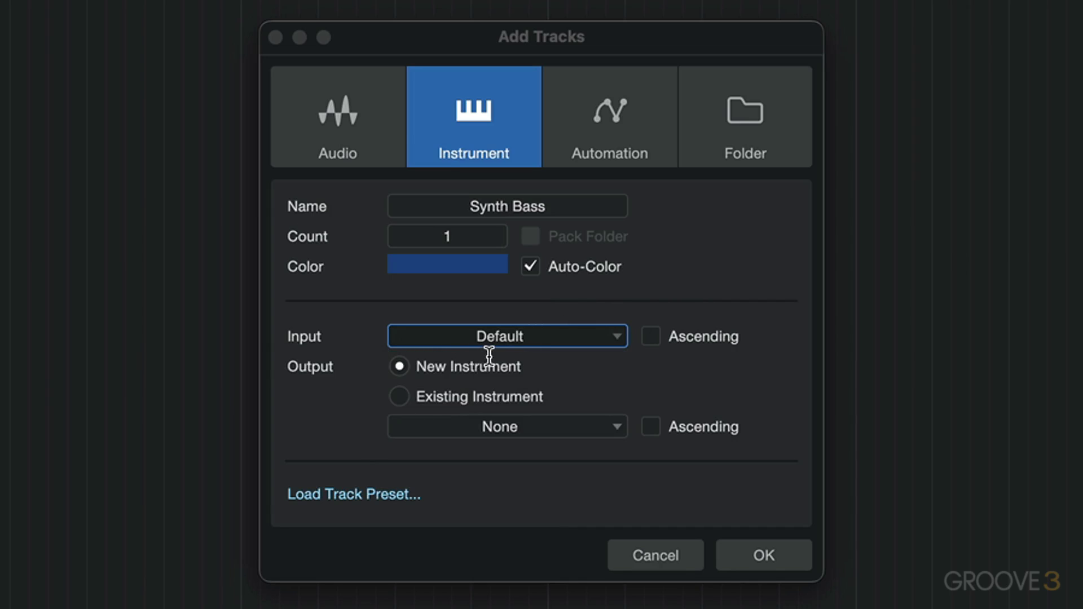
click(399, 397)
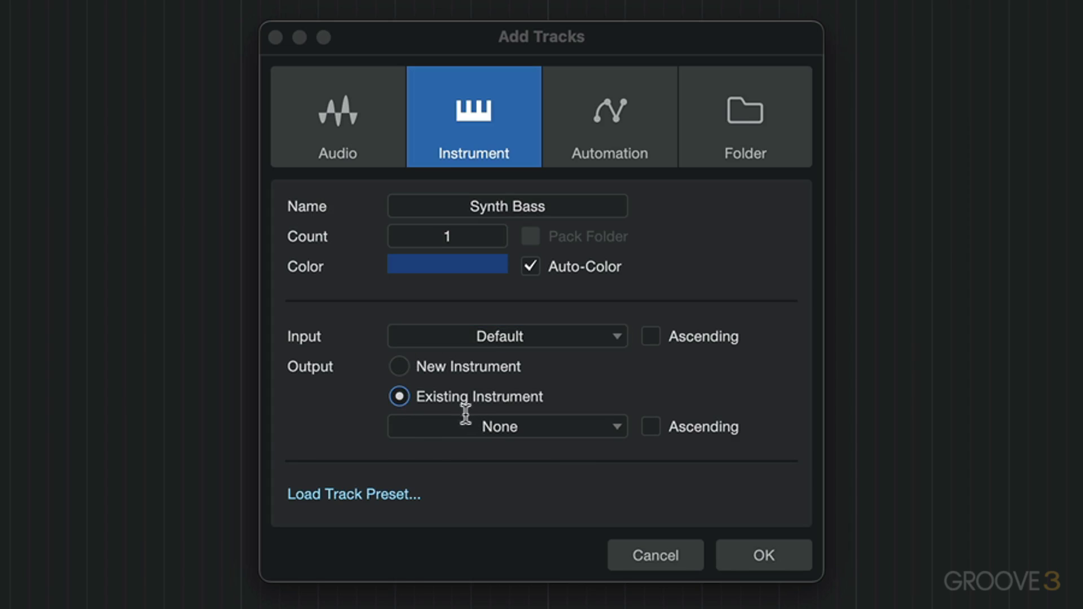
click(402, 366)
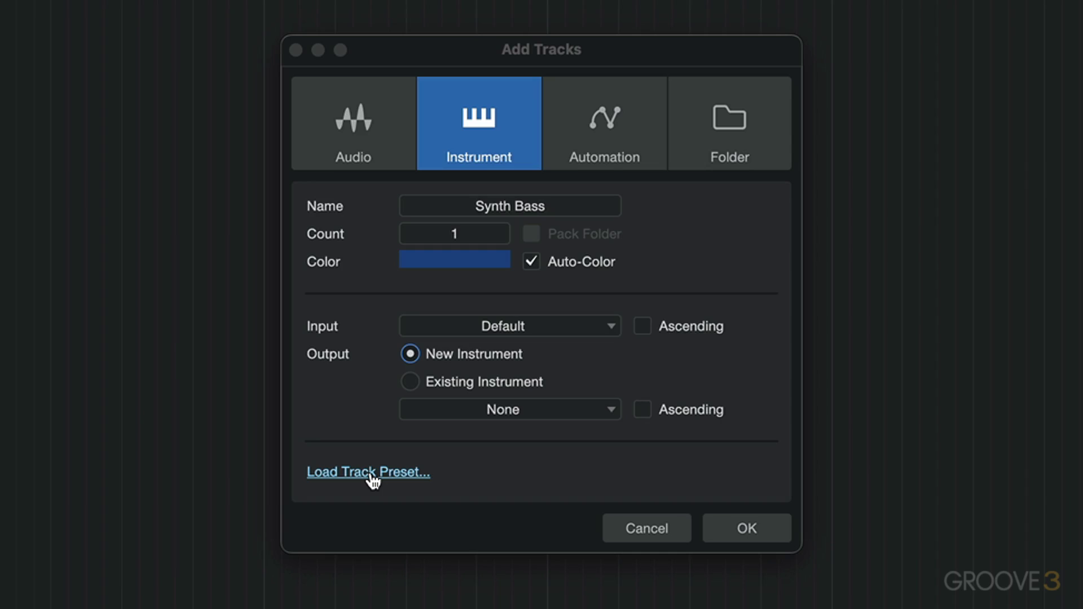
click(372, 477)
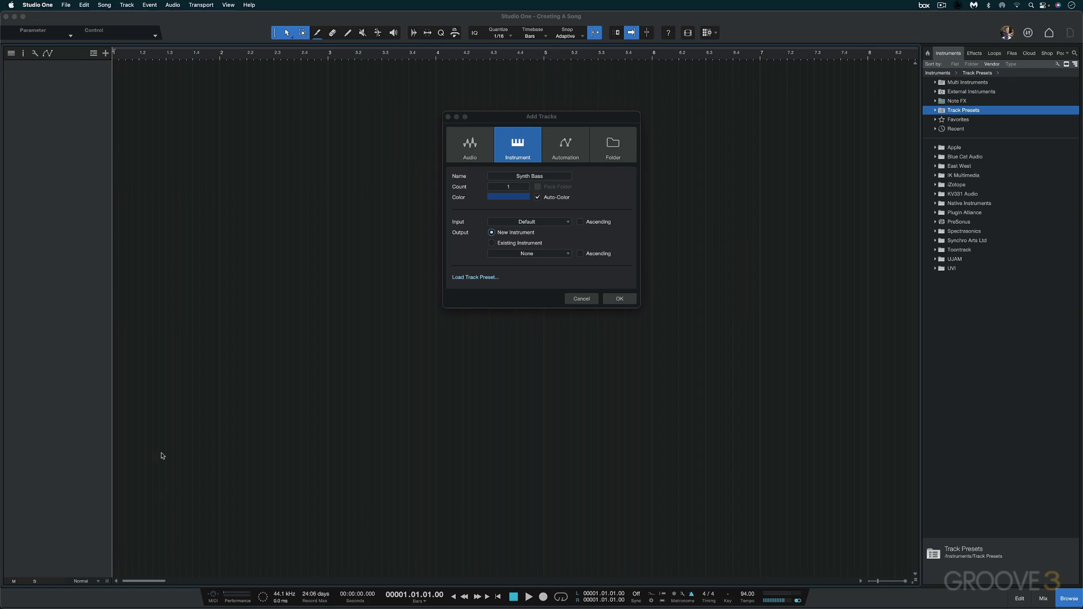
click(431, 278)
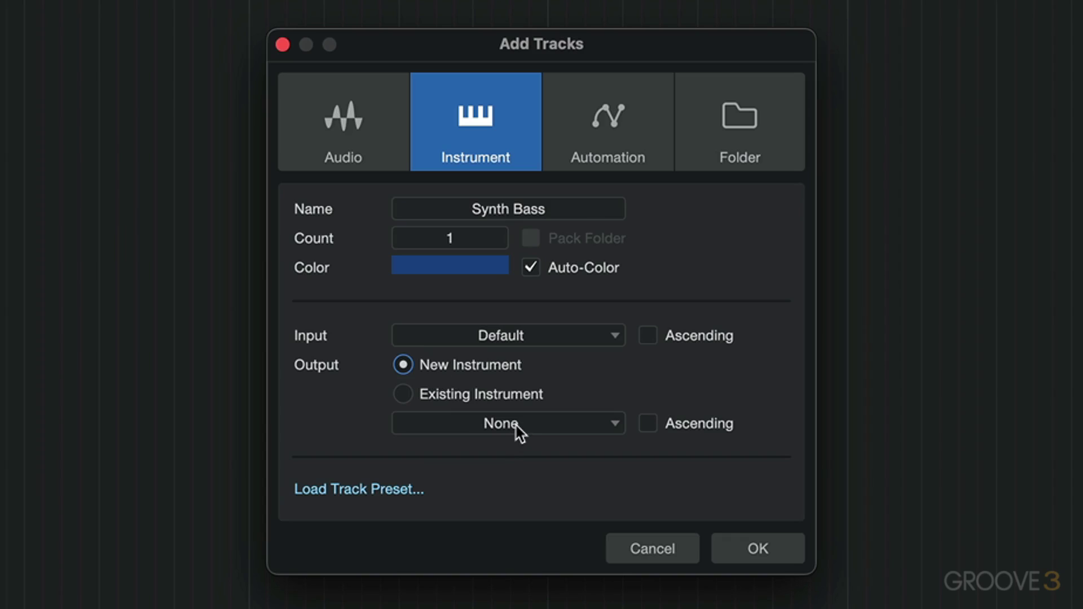
click(532, 253)
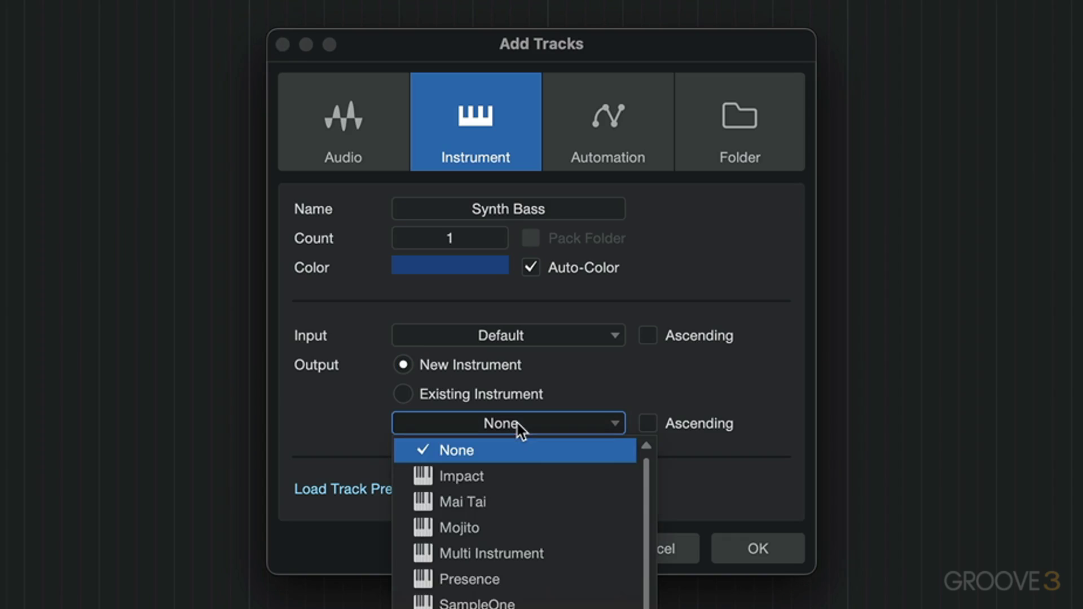
click(344, 407)
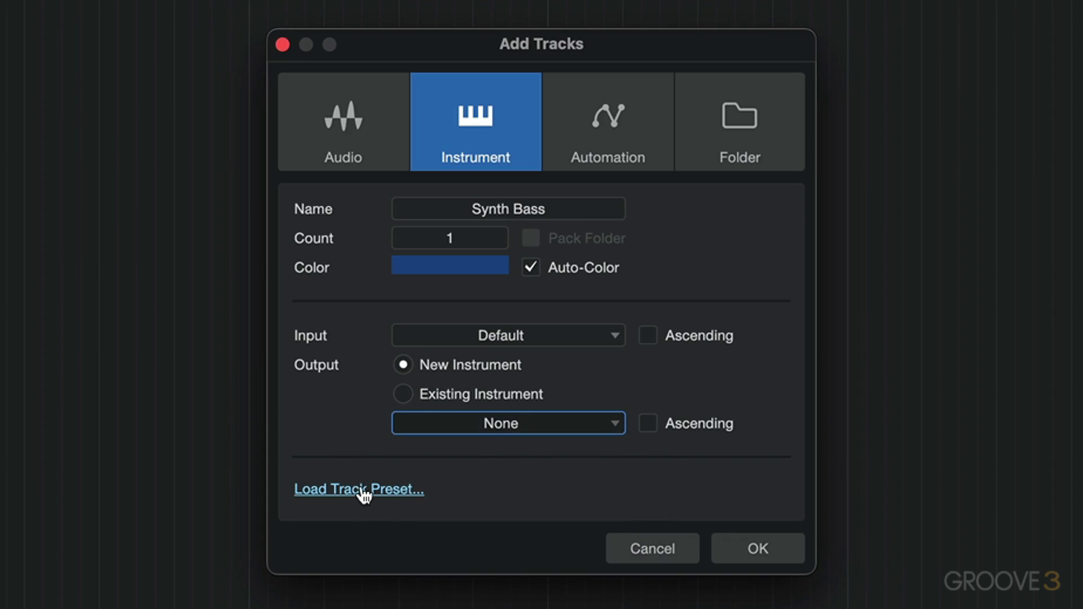
click(363, 491)
click(318, 132)
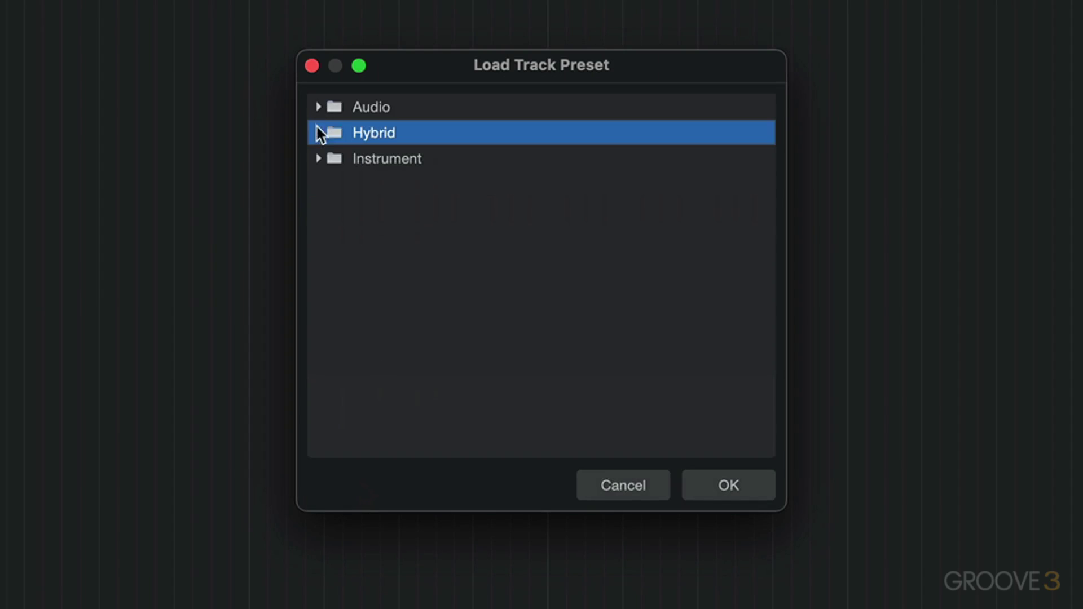
click(317, 159)
click(317, 159)
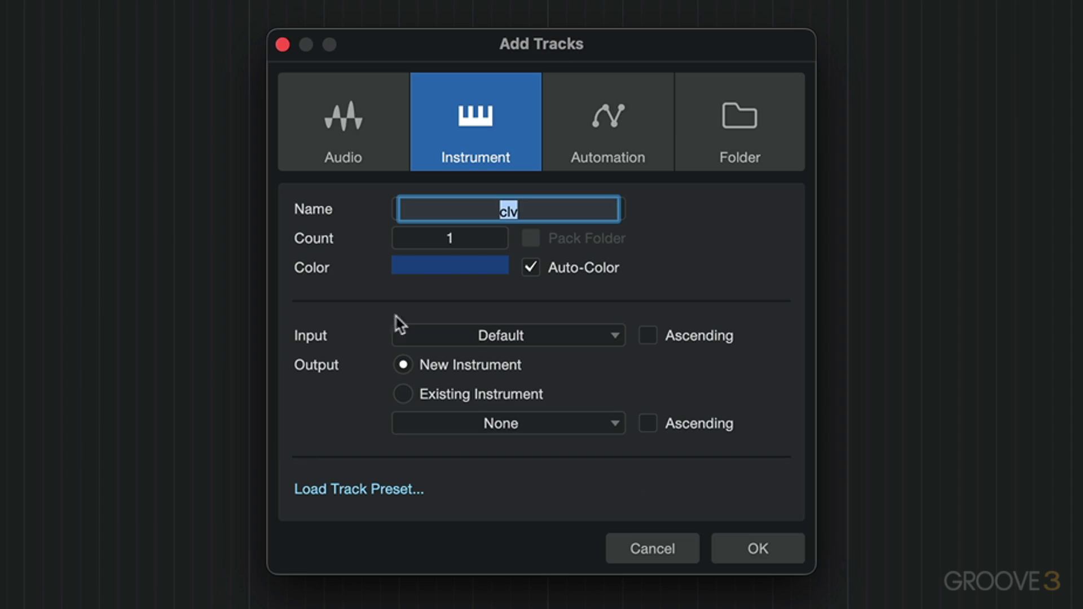
Step: Enter 'Synth Bass' as the track name and pick Presence from the instrument list
text(Synth Bass)
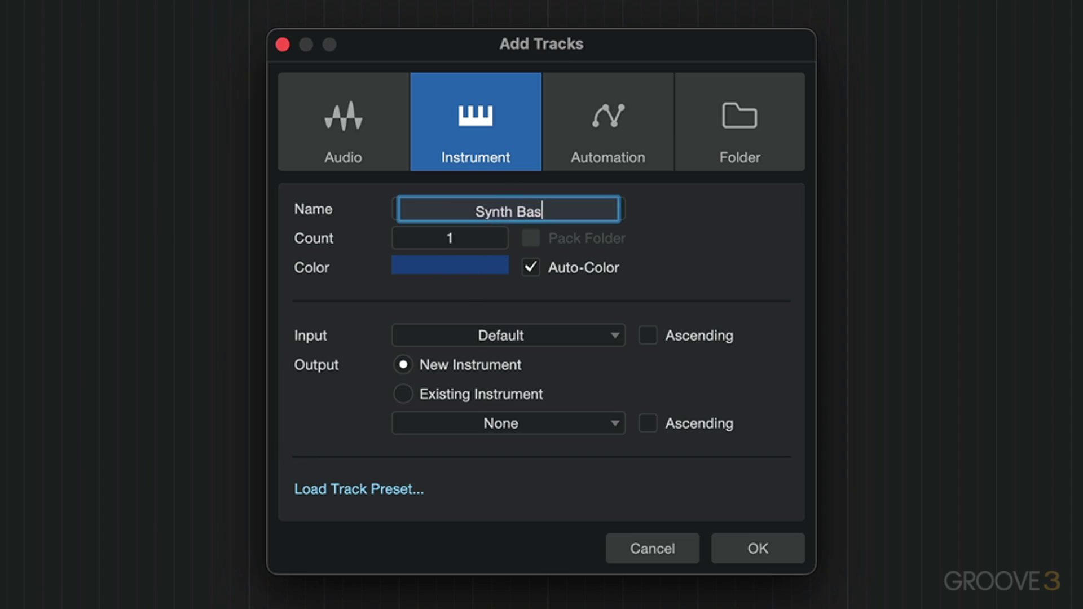
click(501, 427)
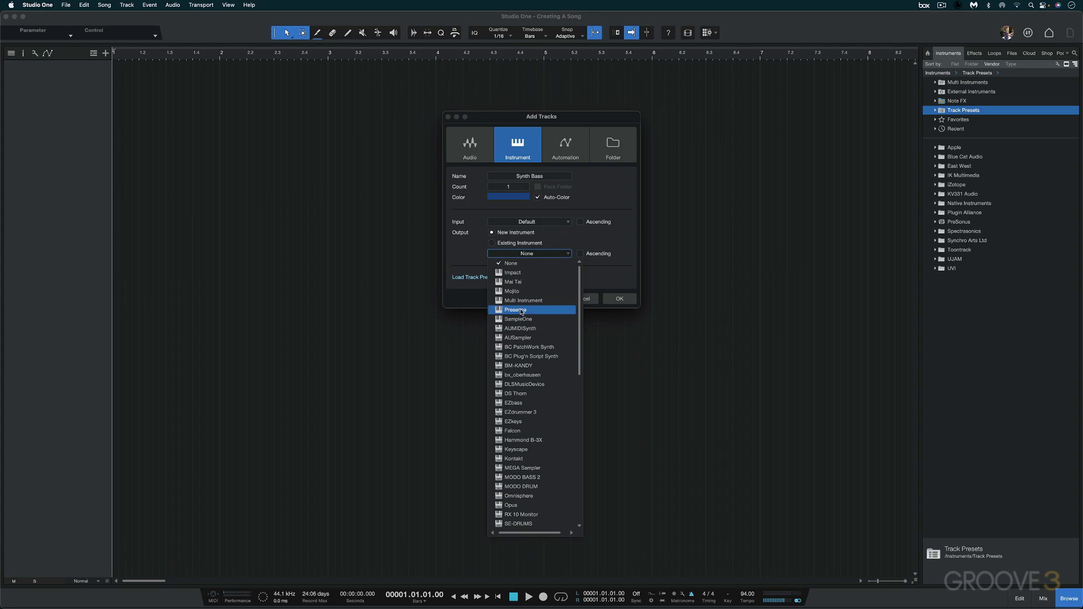
click(516, 310)
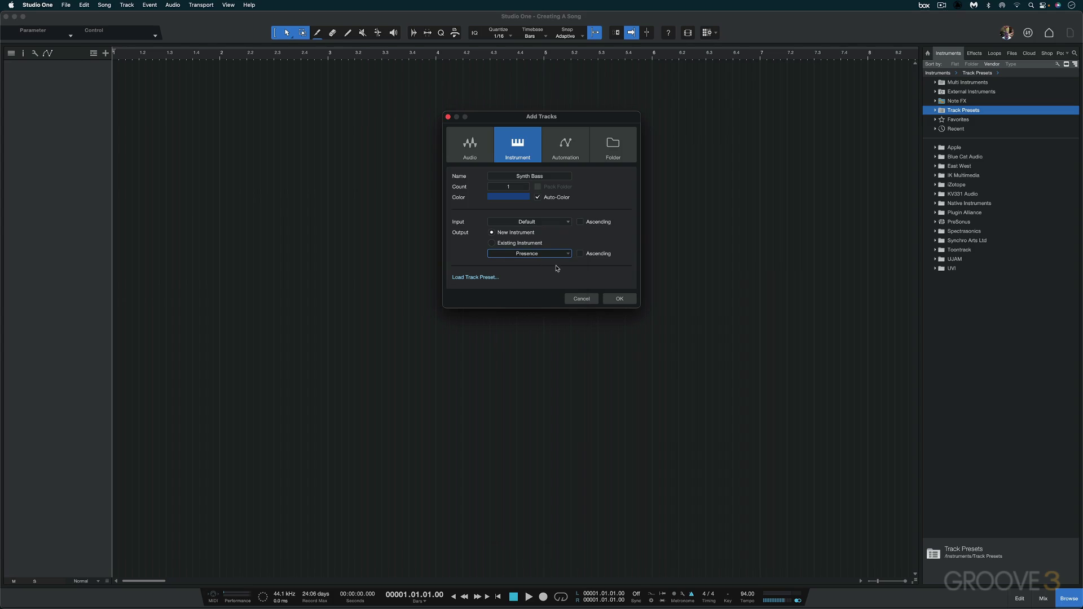
Step: Create the track and load Presence's Artist Instruments > Bass > Persistent preset in its editor
click(623, 300)
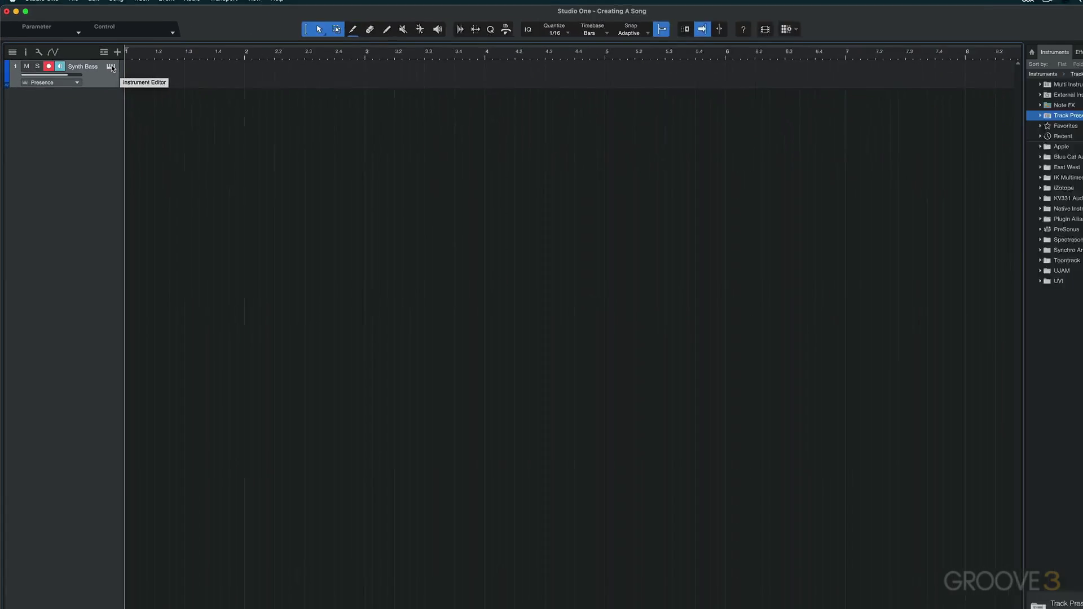
click(99, 66)
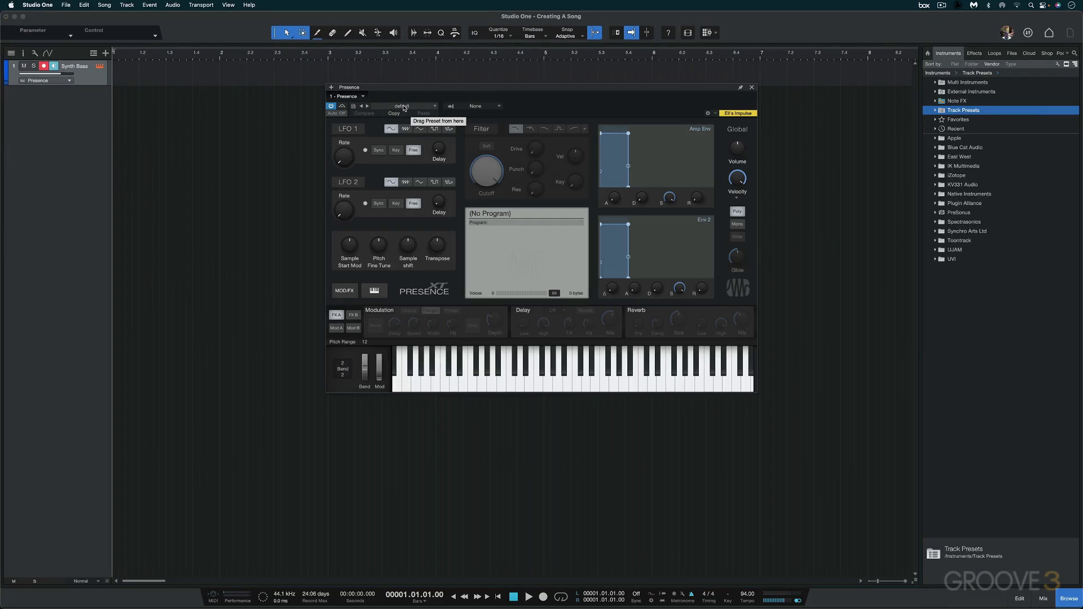
click(404, 107)
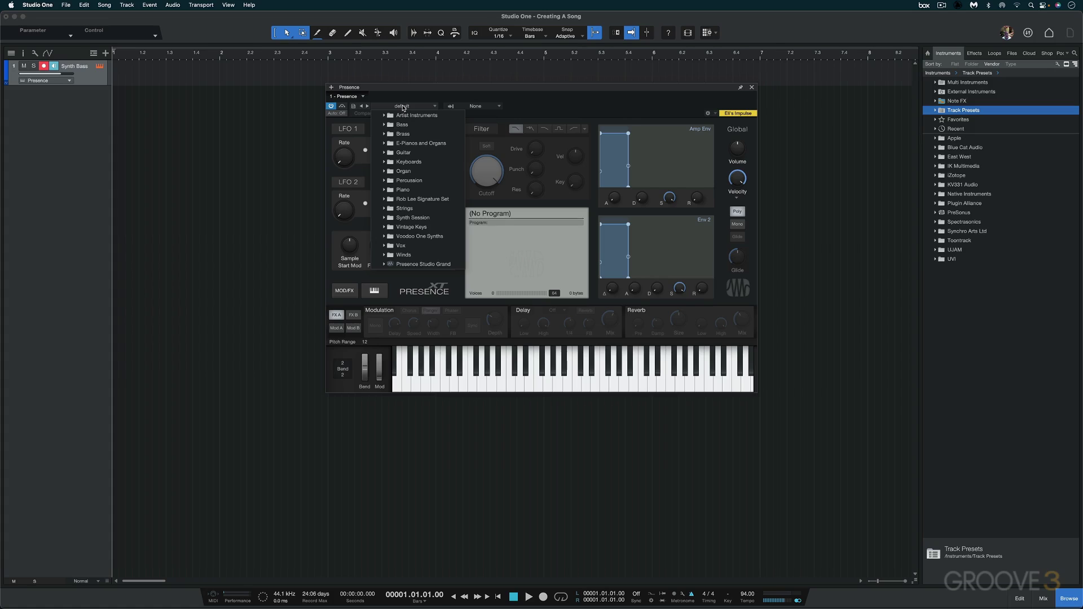
click(386, 116)
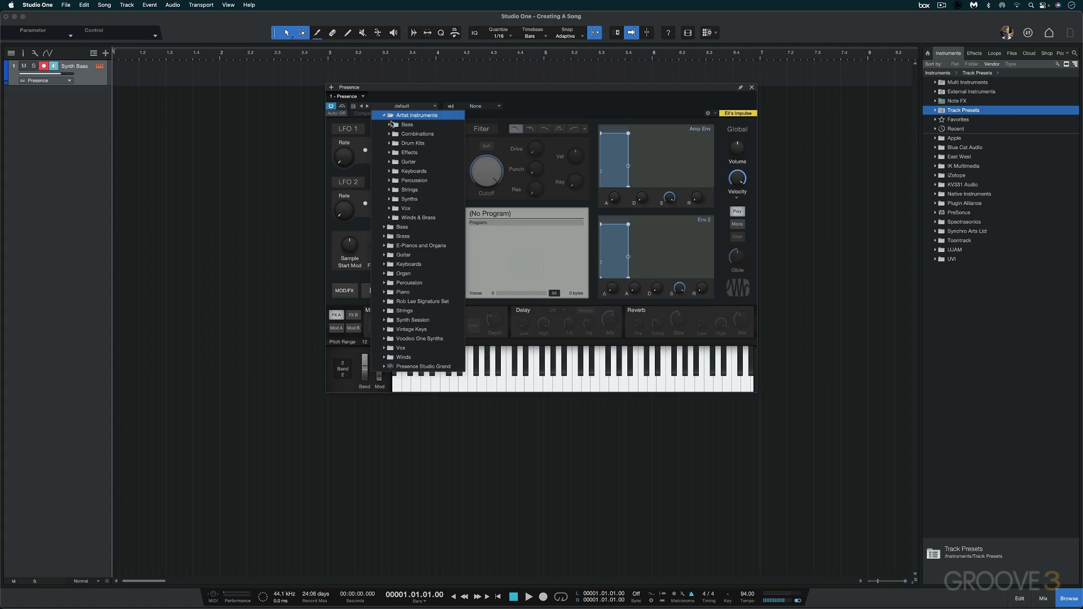
click(389, 124)
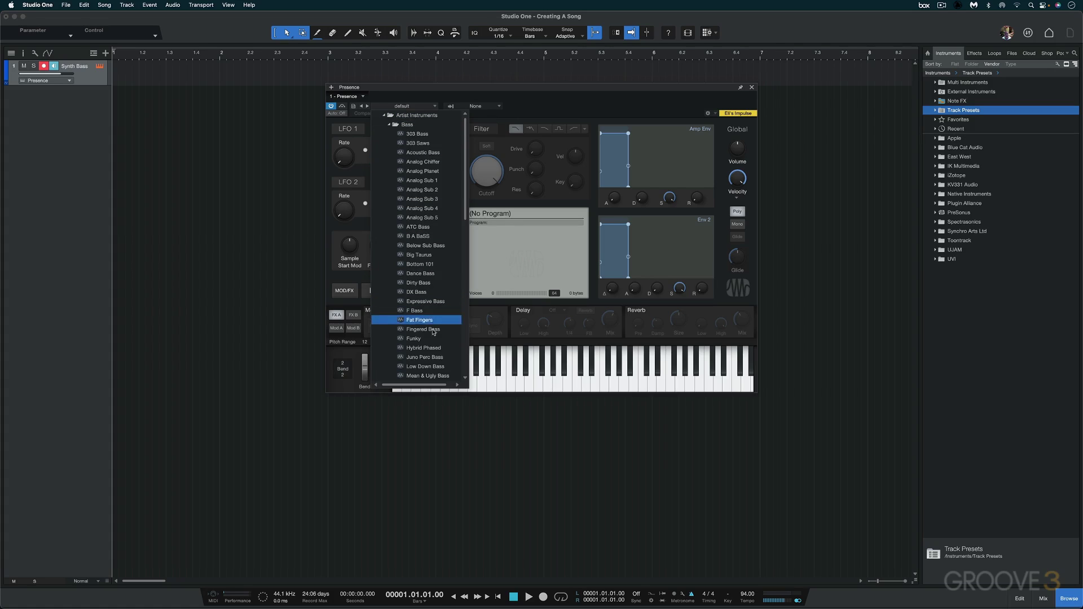
click(423, 376)
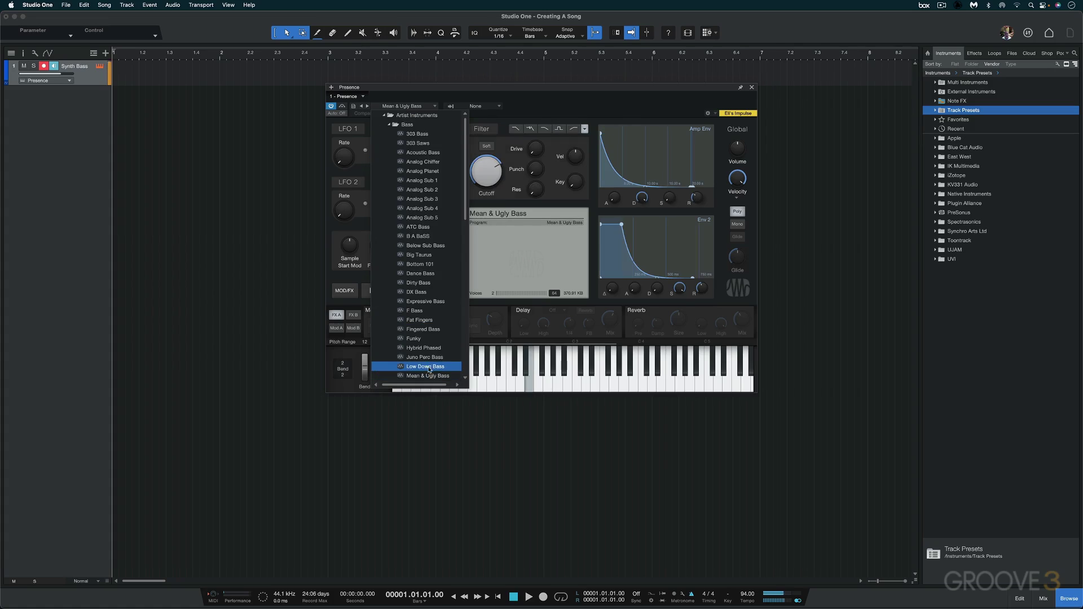
scroll(428, 364, down, 1)
scroll(428, 364, down, 1)
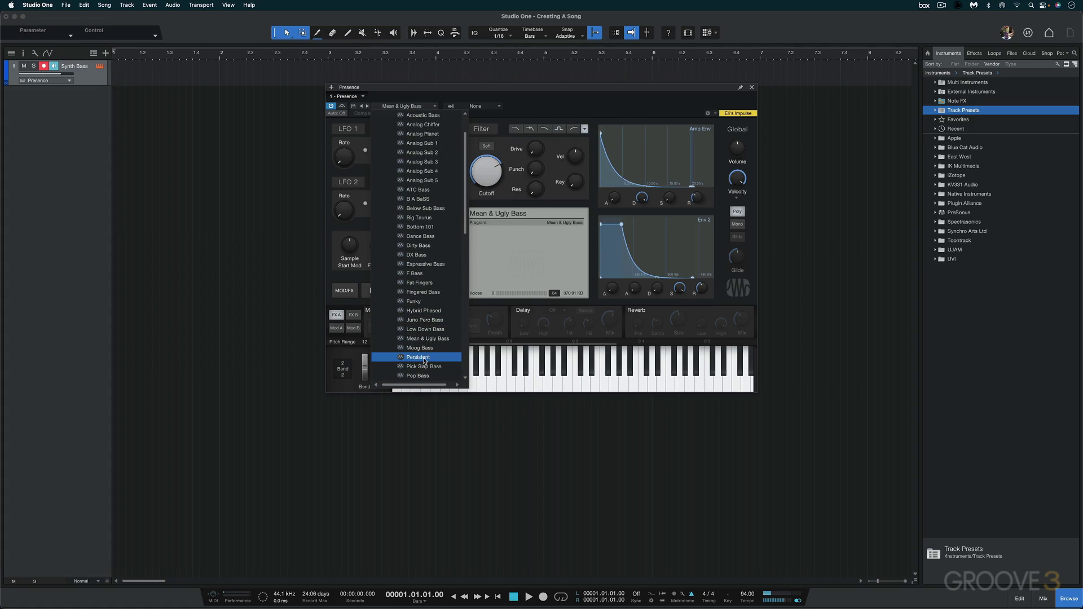
click(425, 359)
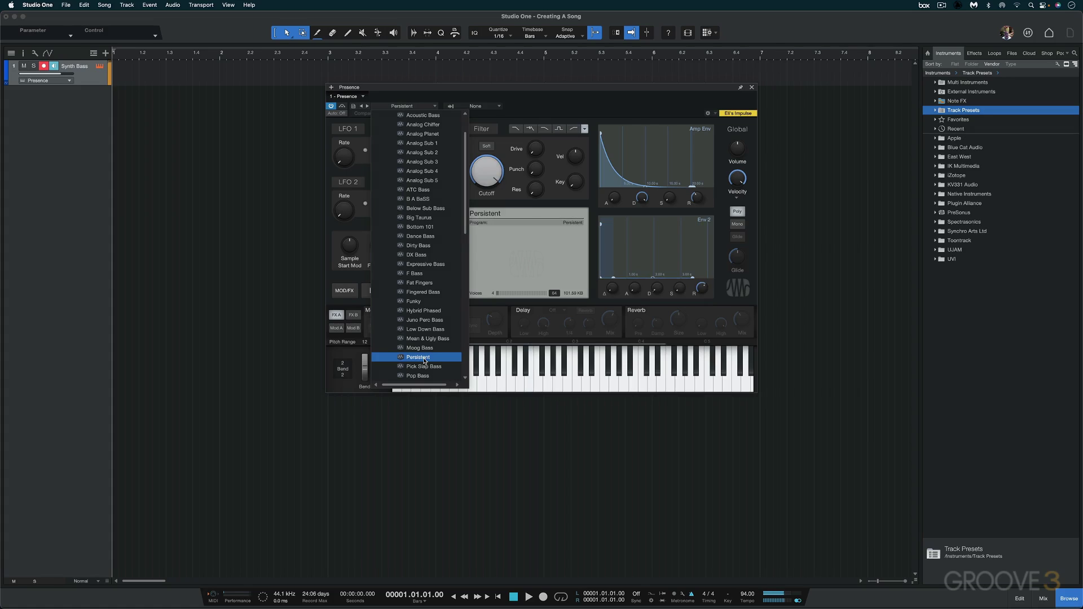
click(424, 361)
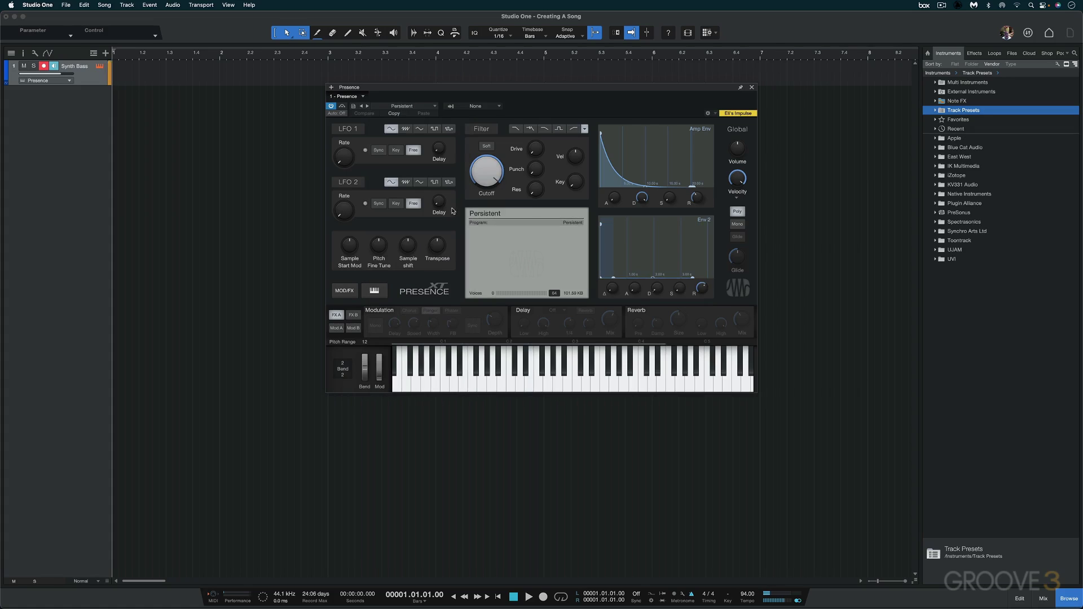
click(750, 88)
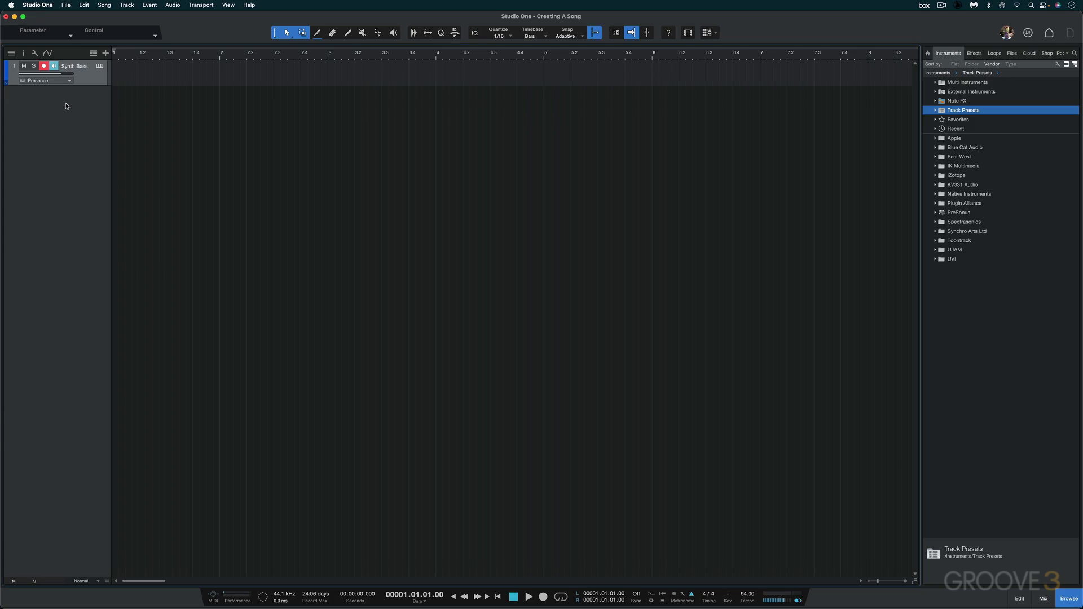
Step: Open the Console with F3 and set the Presence channel fader to -4.3 dB
key(F3)
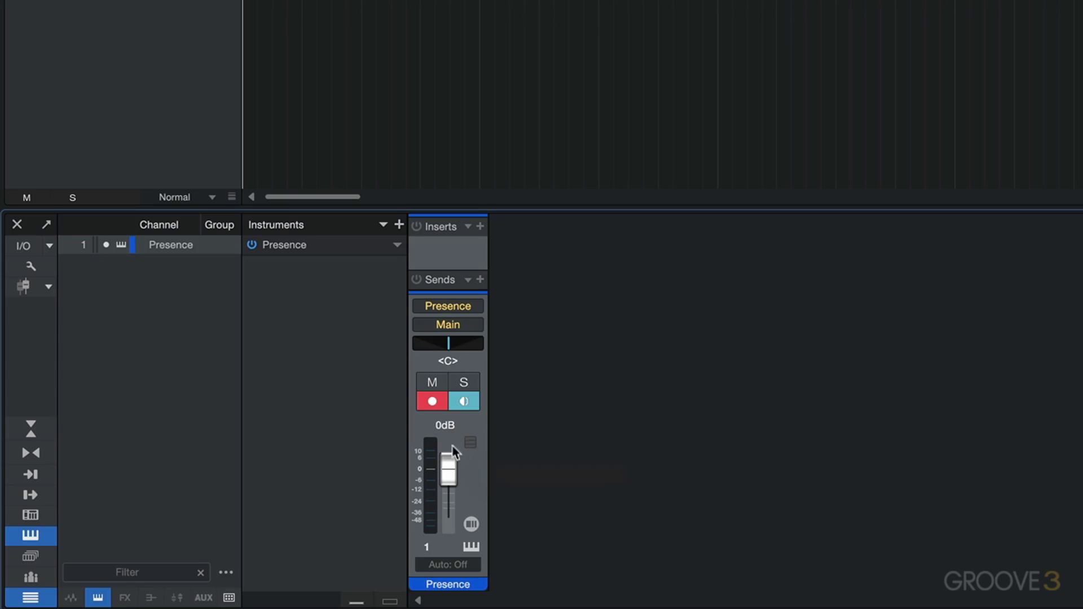
drag(443, 471, 446, 488)
drag(445, 484, 446, 481)
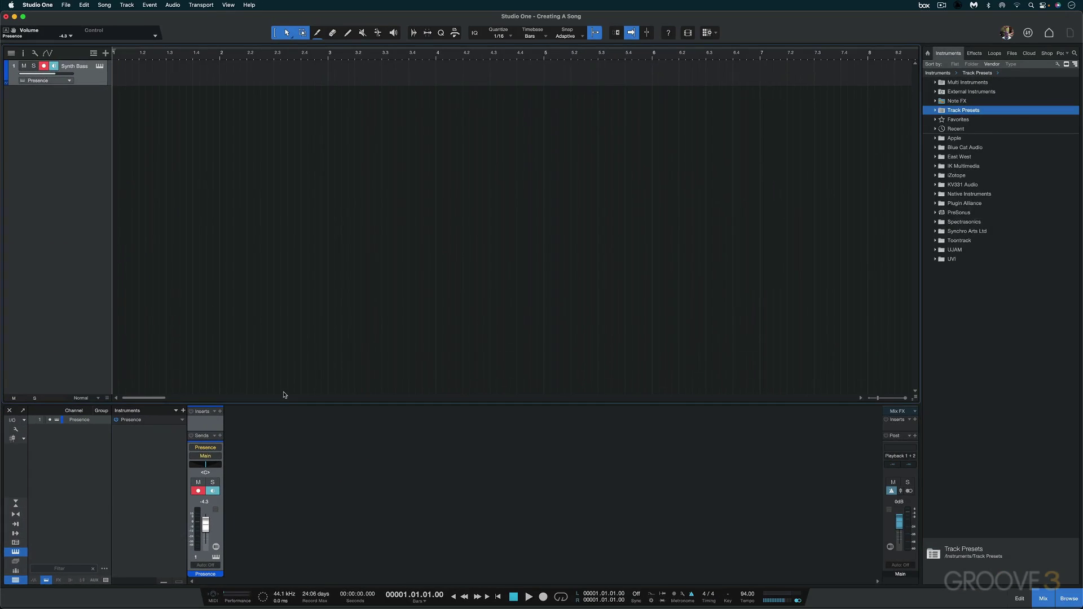
Step: Open and cancel Load Track Preset, then expand Track Presets to show Hybrid and Instrument
right_click(91, 77)
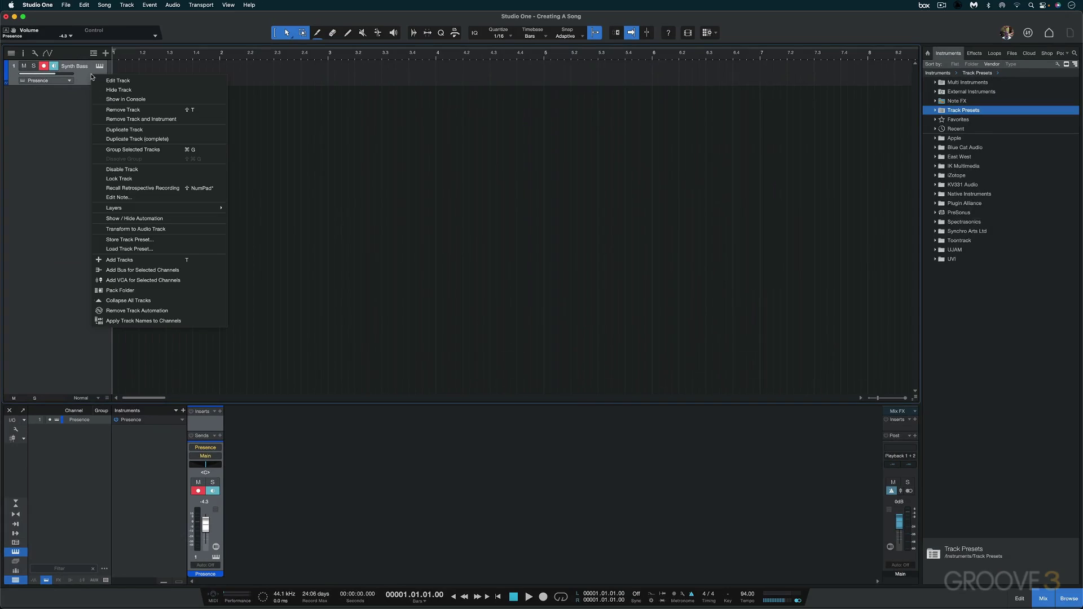
click(127, 249)
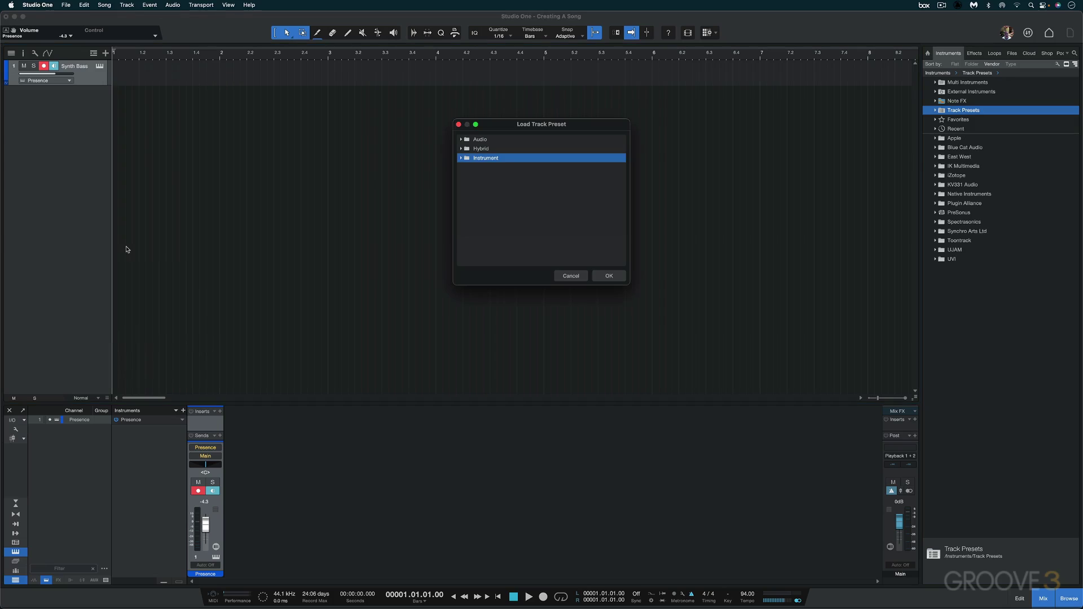
click(571, 277)
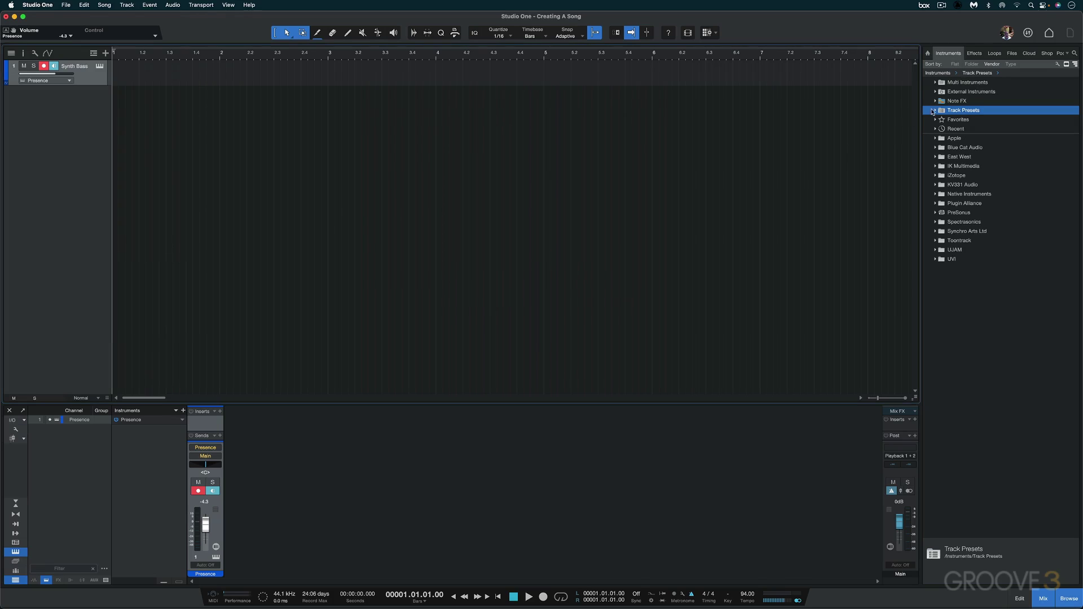
click(935, 111)
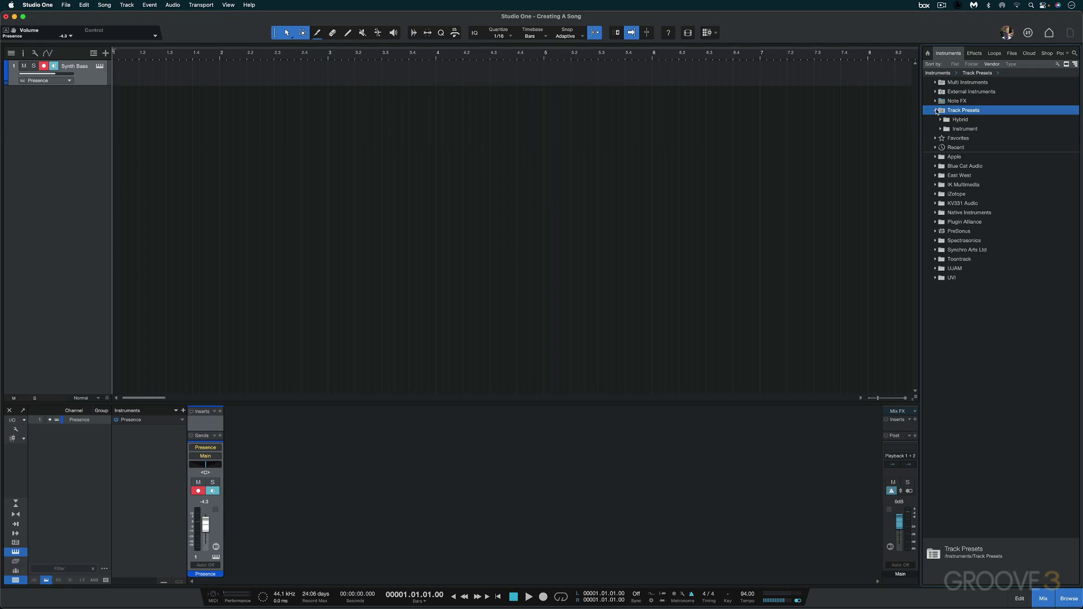
Step: Collapse Track Presets, dismiss the insert plug-in list unused, and open the Presence channel editor
click(936, 111)
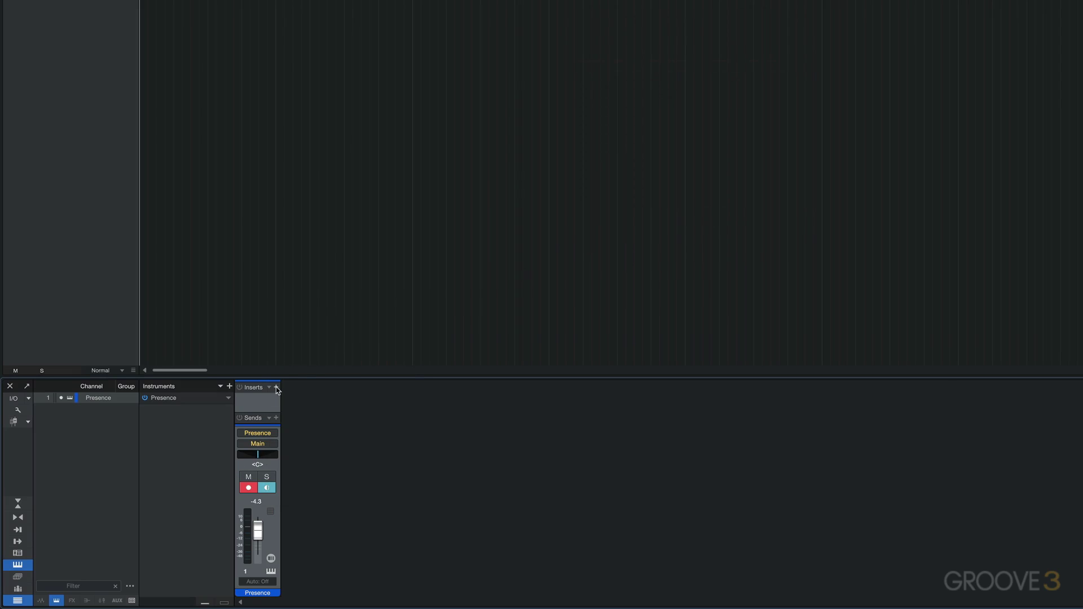
click(276, 388)
scroll(338, 169, down, 1)
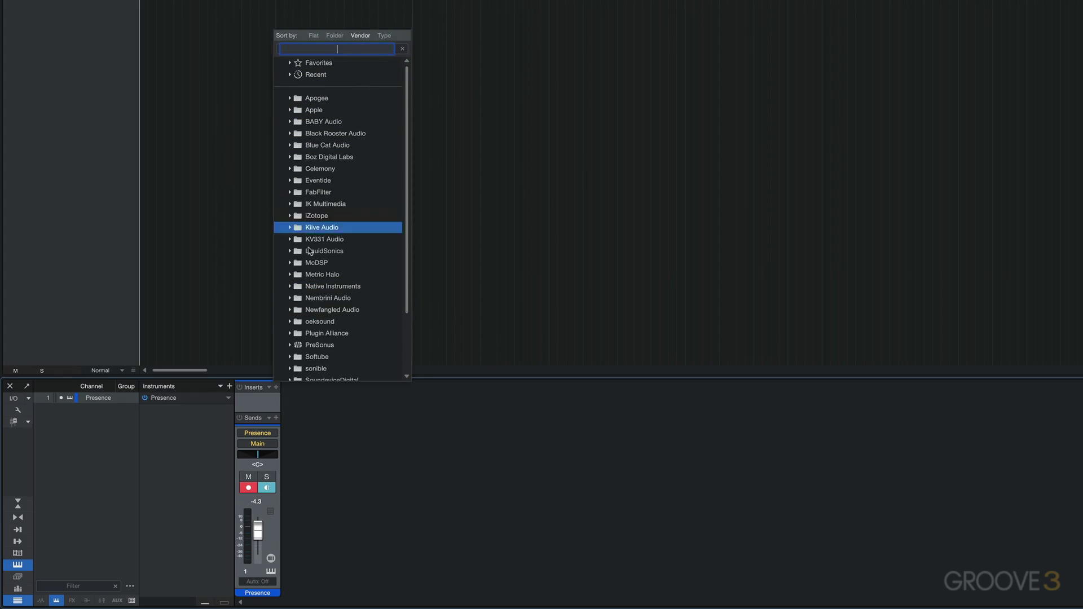
click(348, 442)
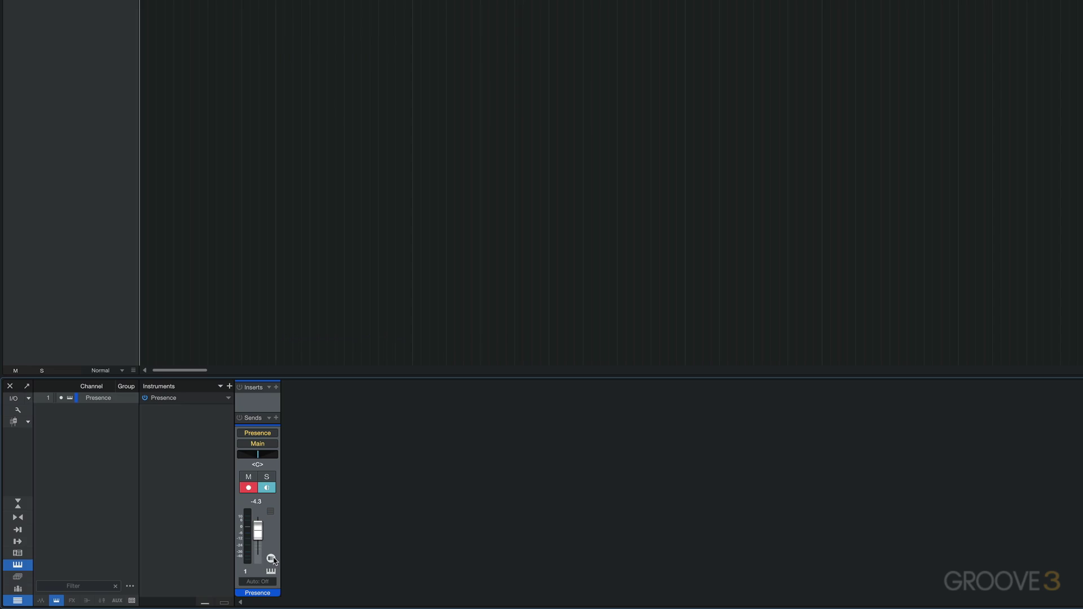
click(271, 559)
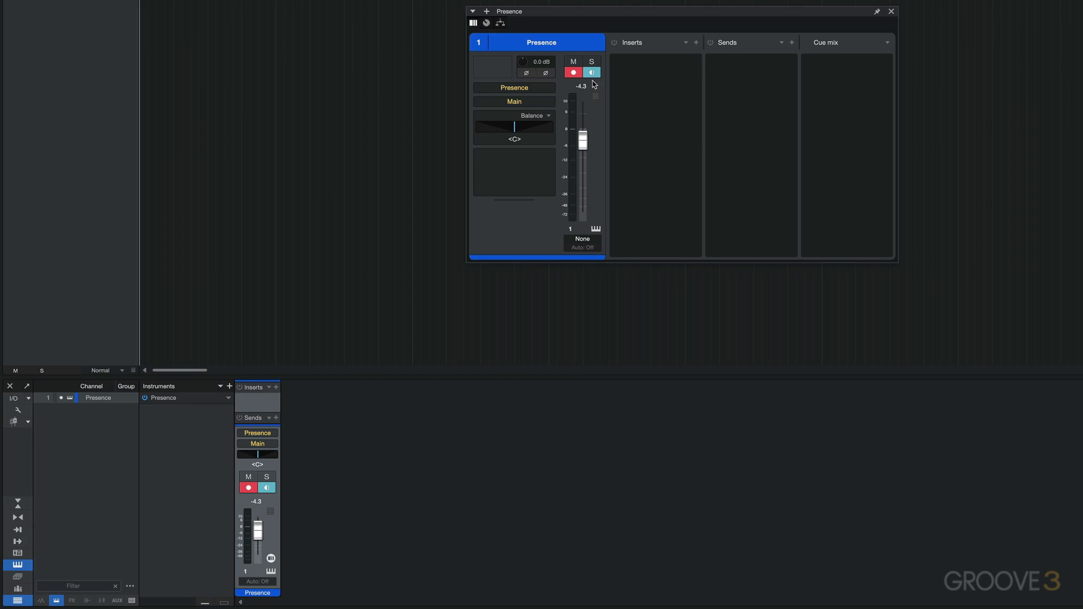
Step: Pin and then unpin the Presence channel editor window
click(876, 12)
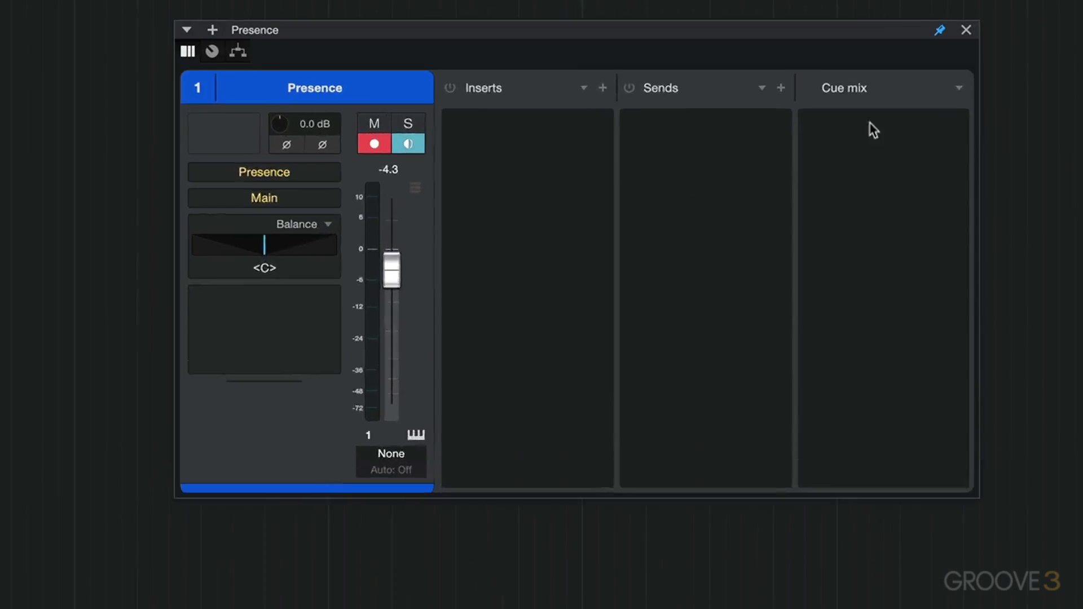
click(940, 31)
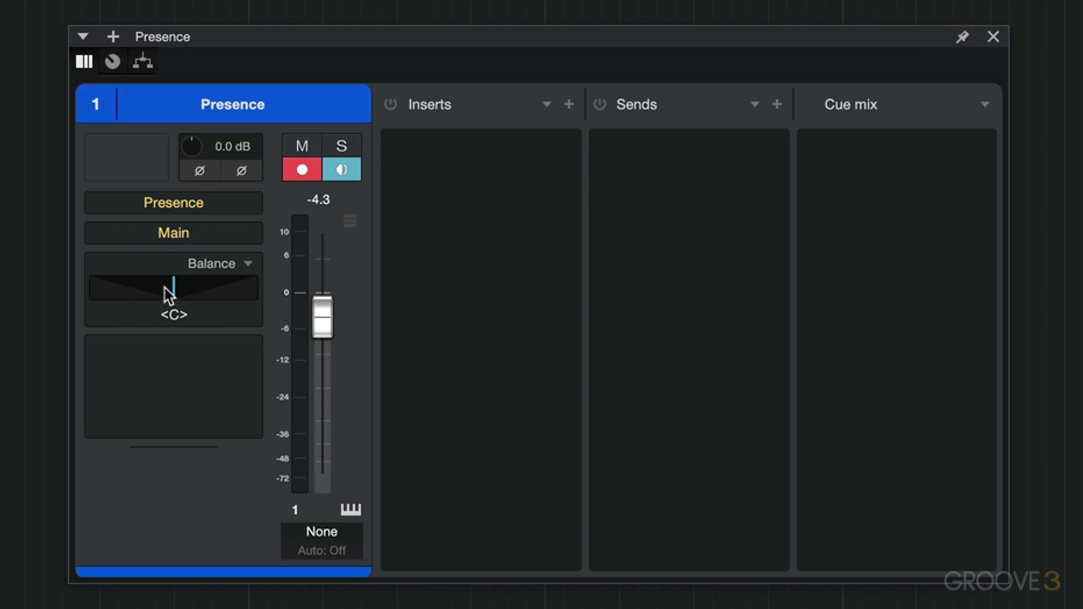
Step: Search 'pro eq' in the insert browser and add Pro EQ to the Presence channel
click(547, 105)
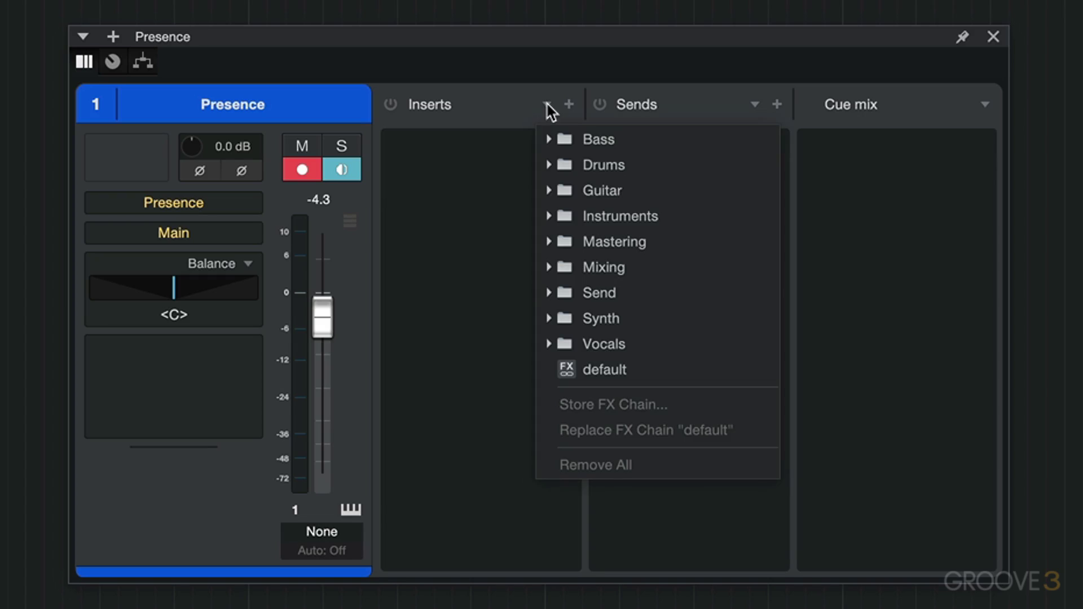
click(549, 109)
click(568, 107)
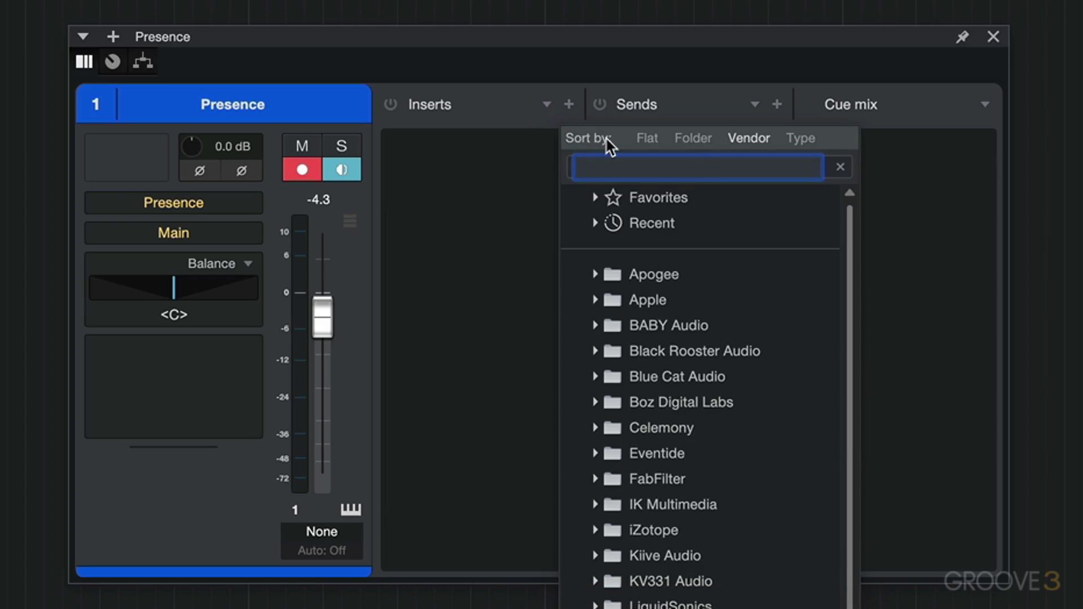
text(pro e)
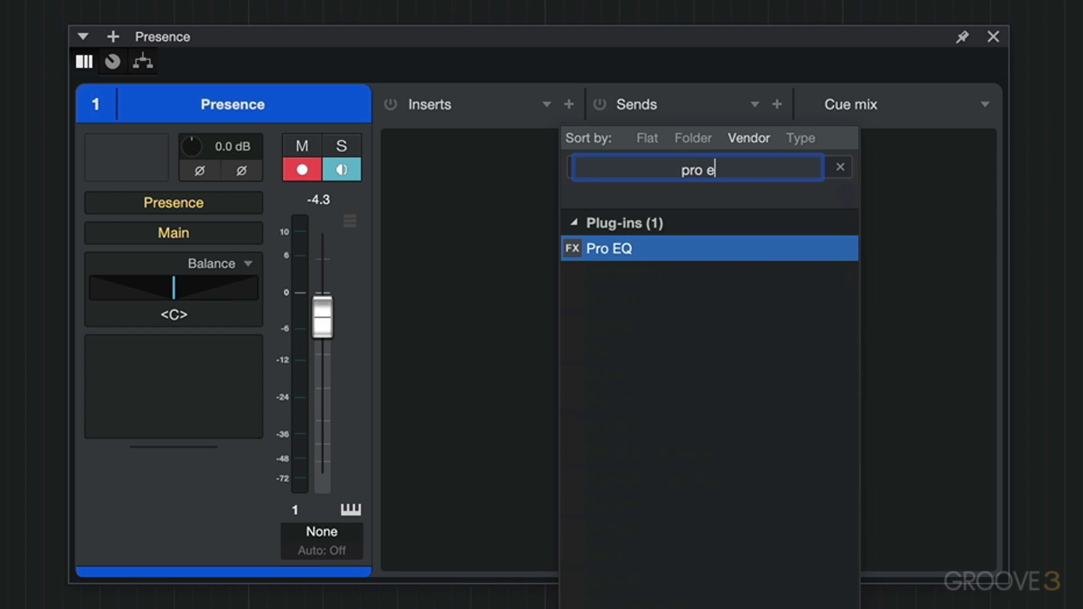
text(q)
double_click(621, 251)
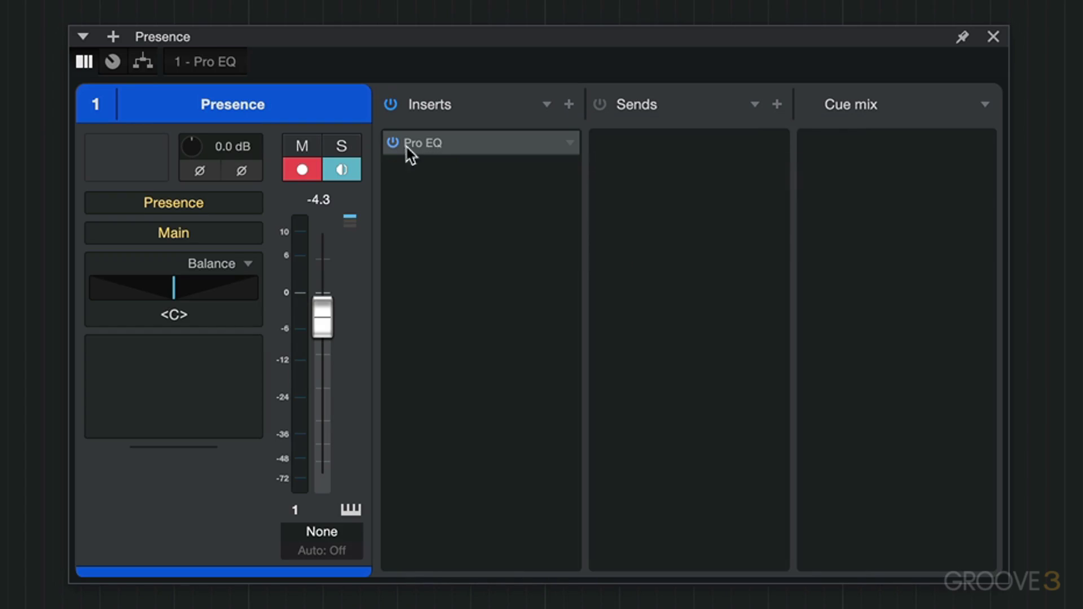
Step: In the Pro EQ editor, strongly boost bands around 200 Hz and about 3 kHz
click(439, 151)
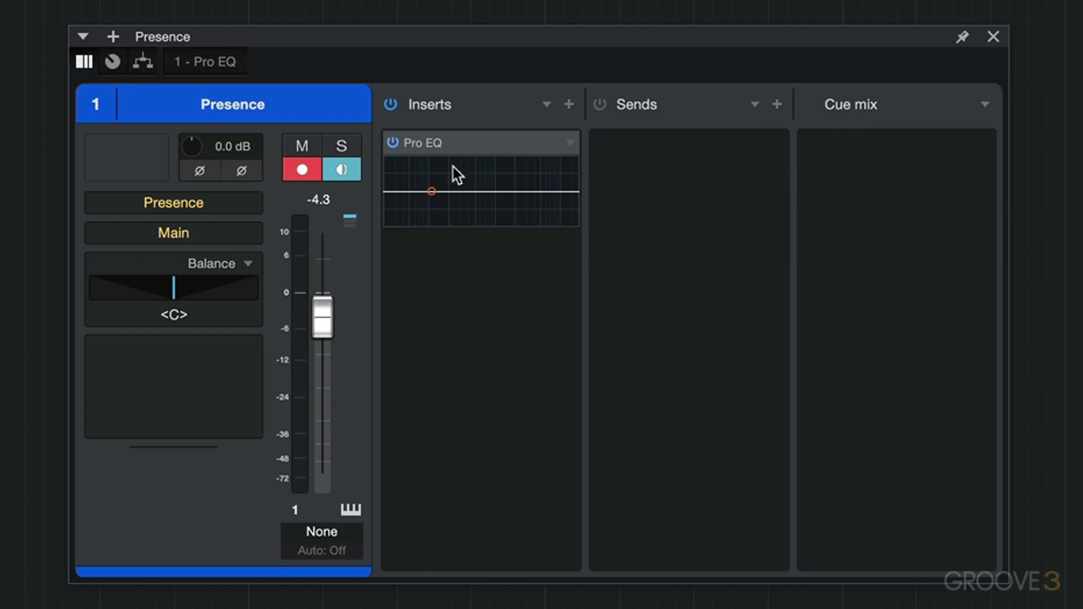
click(425, 143)
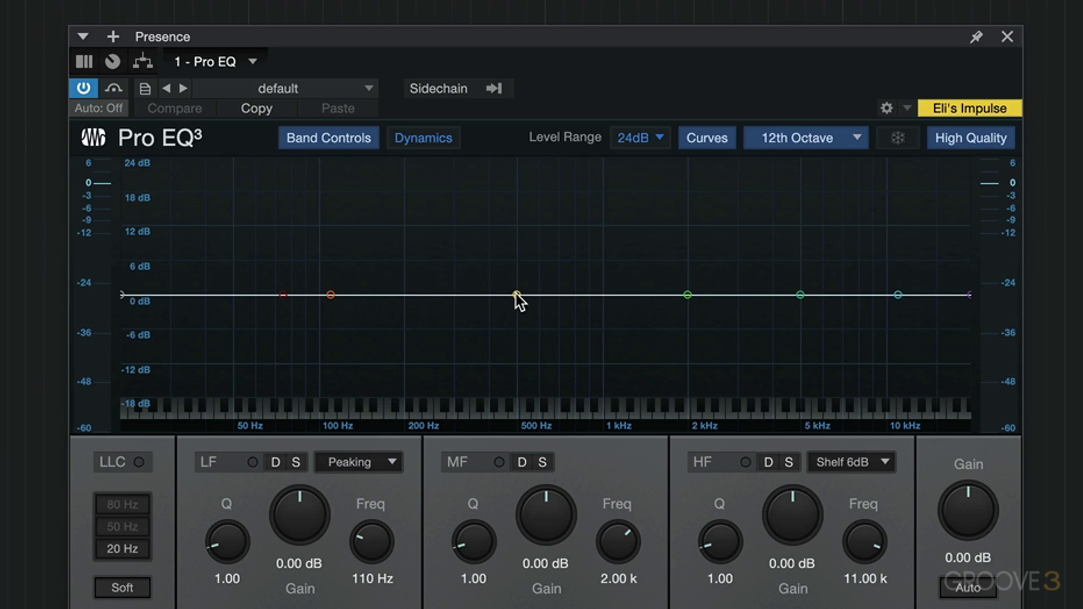
drag(515, 295, 418, 229)
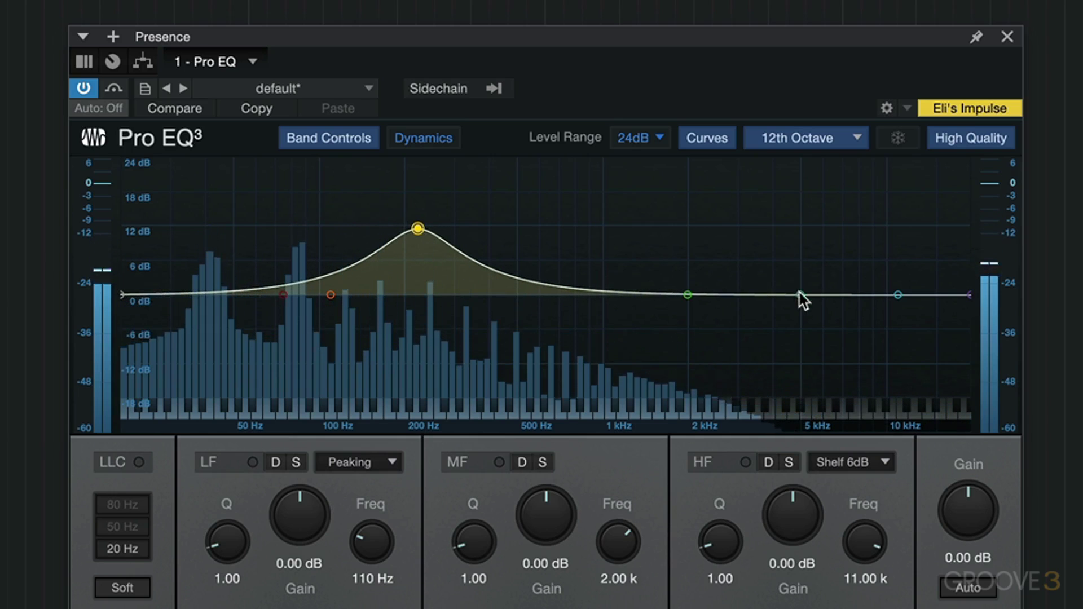
drag(800, 293, 767, 227)
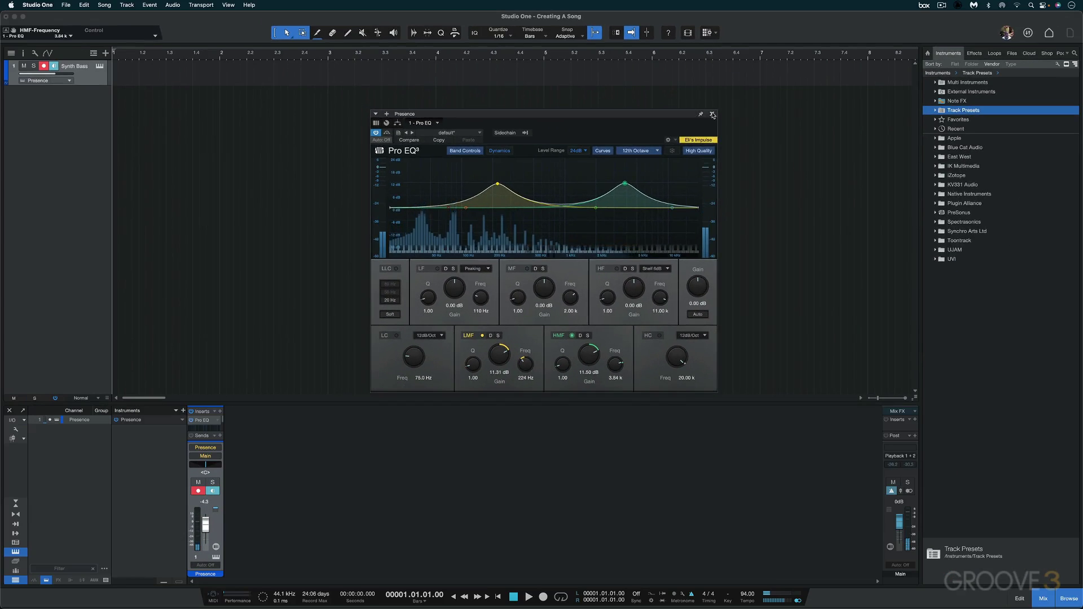
click(1006, 36)
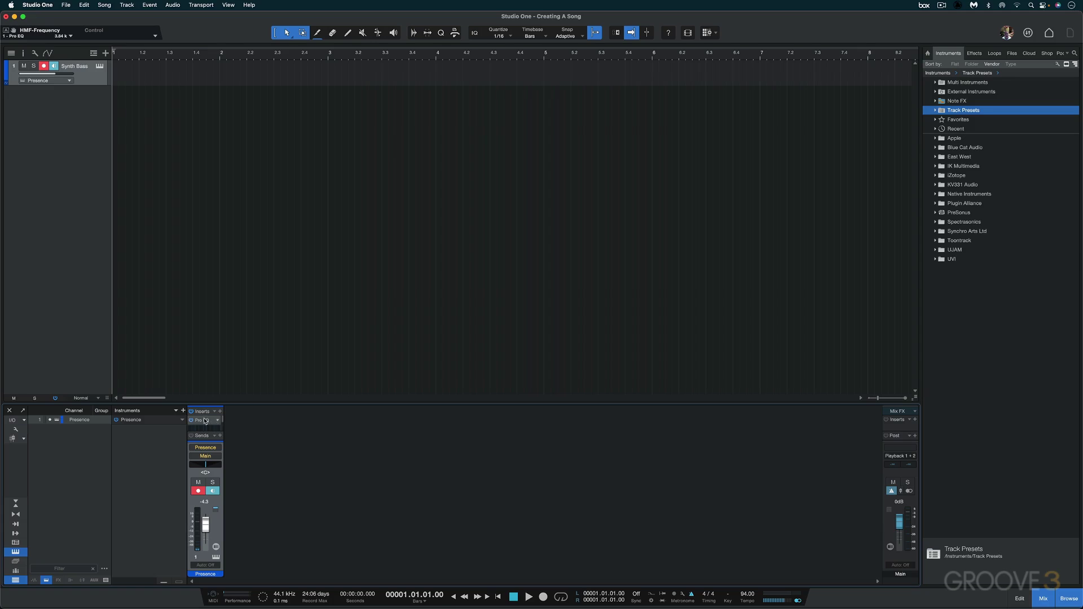
Step: Rename the track to a personal '… Track Preset' name and save it into Browser's Track Presets folder
click(216, 546)
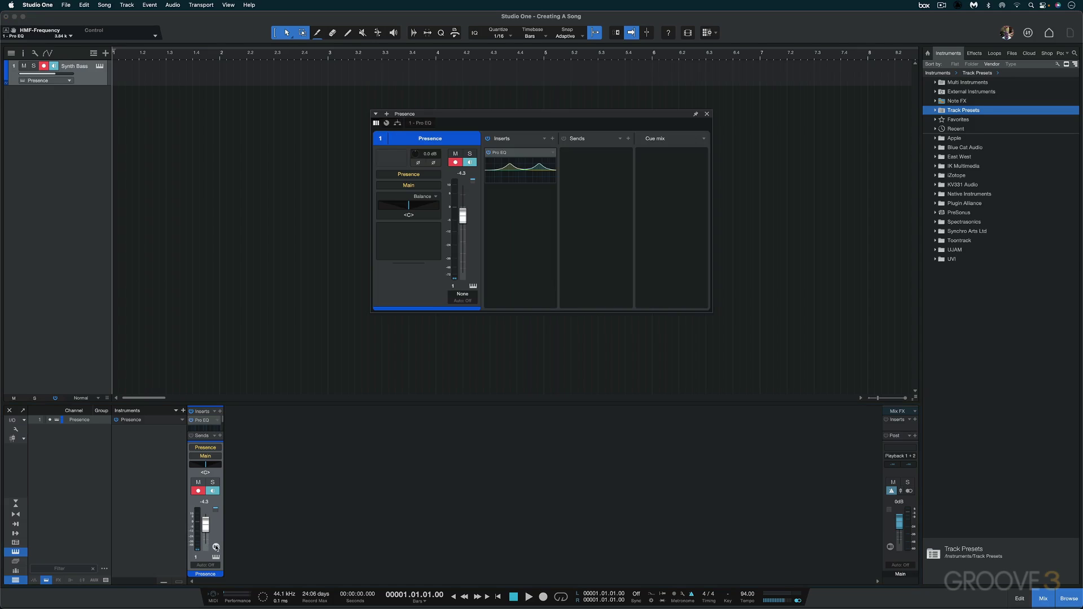
click(216, 546)
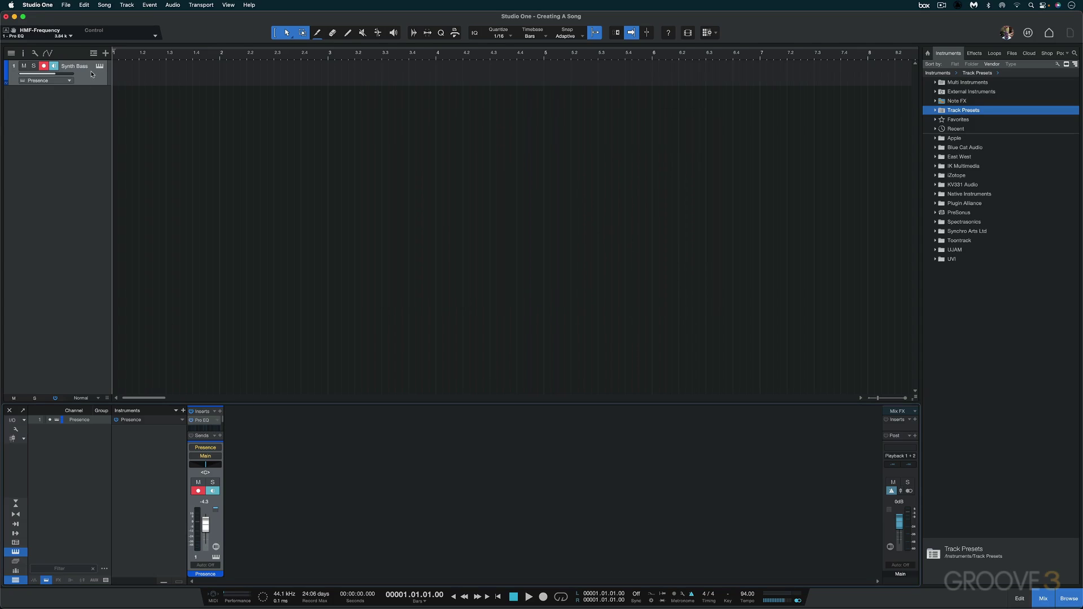
drag(90, 72, 35, 79)
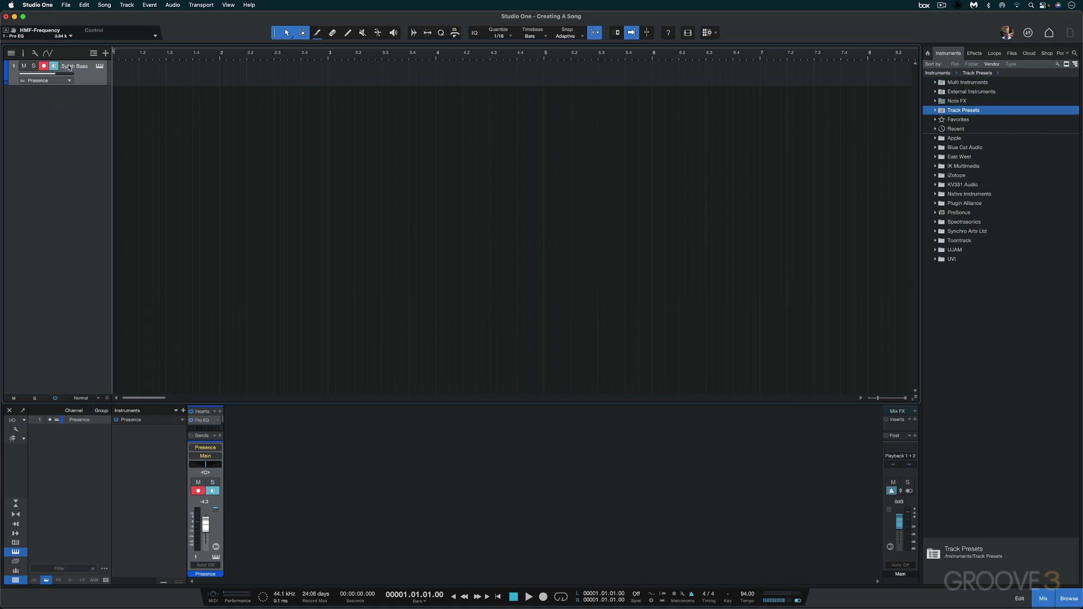
double_click(74, 66)
text(Eli's Track Preset)
key(Return)
drag(91, 79, 970, 110)
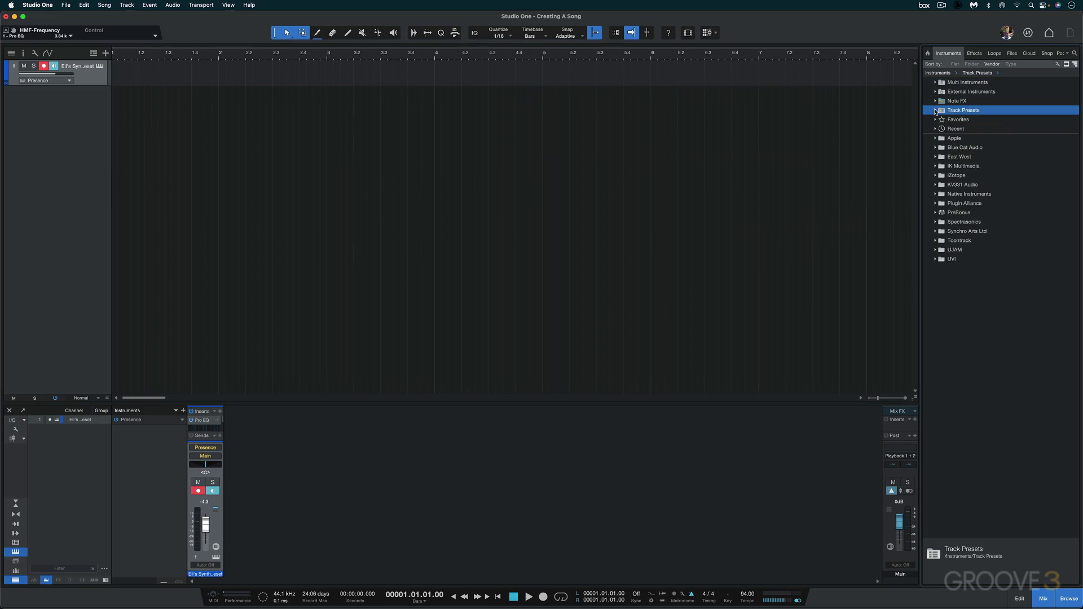
click(934, 110)
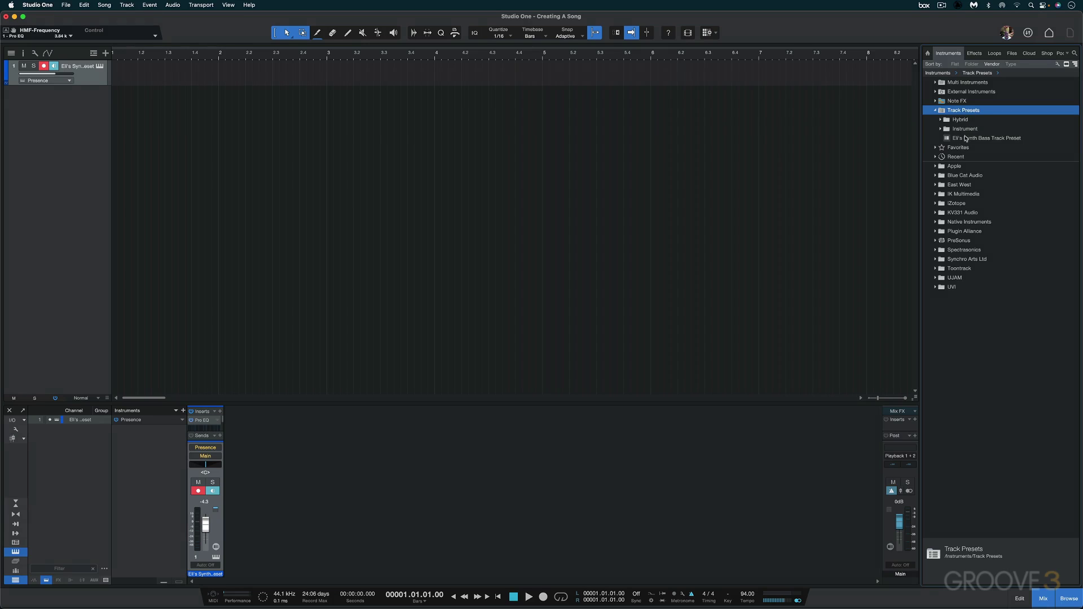
Step: Drag the Synth Bass preset into the Track Presets Instrument folder, then collapse that folder
drag(965, 140, 975, 231)
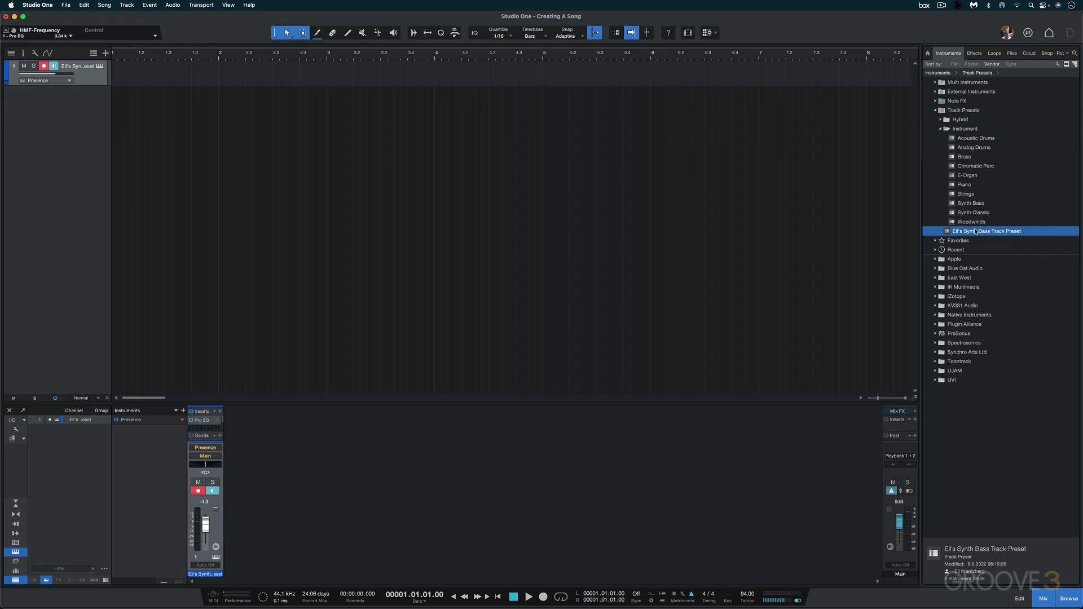
click(940, 129)
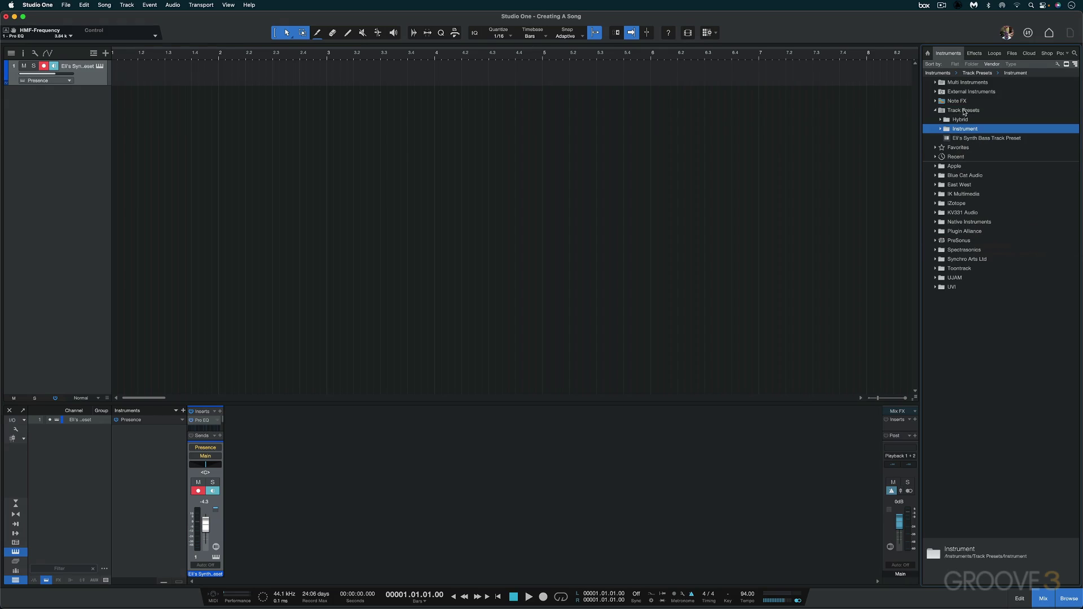
right_click(965, 130)
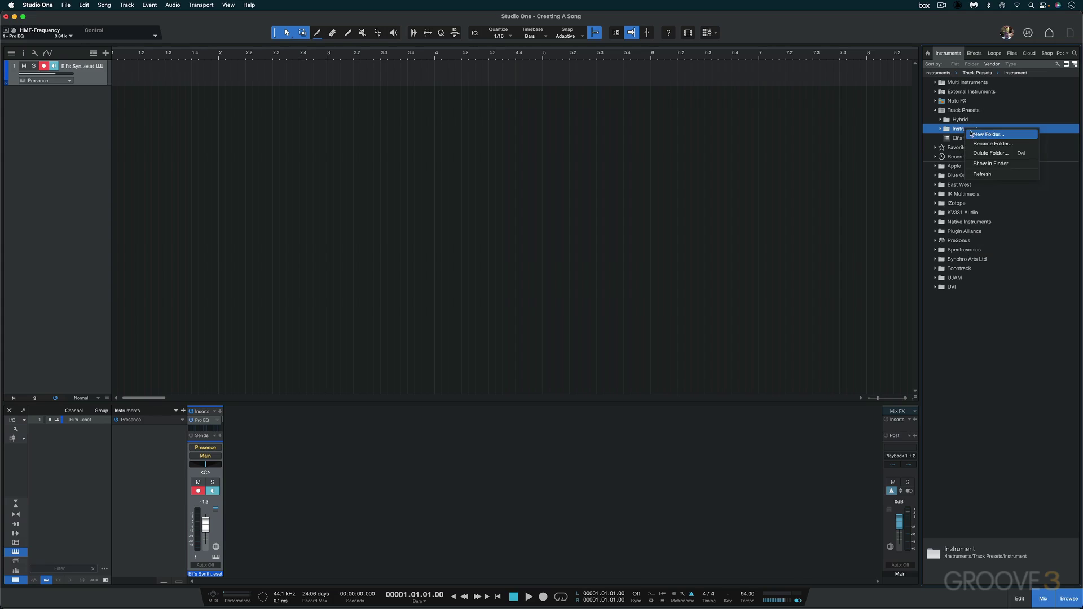
click(949, 130)
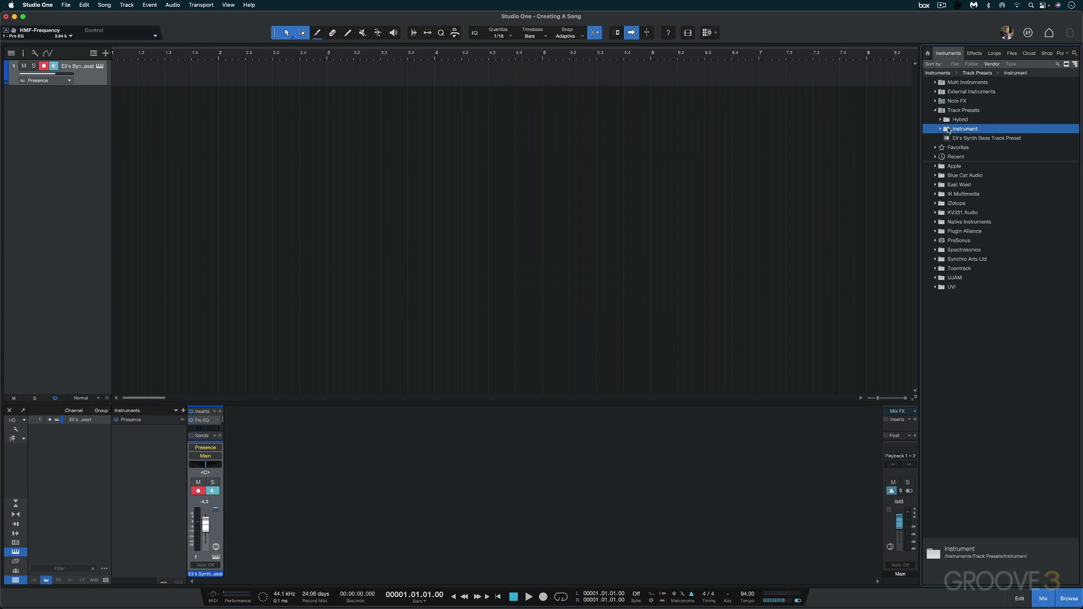